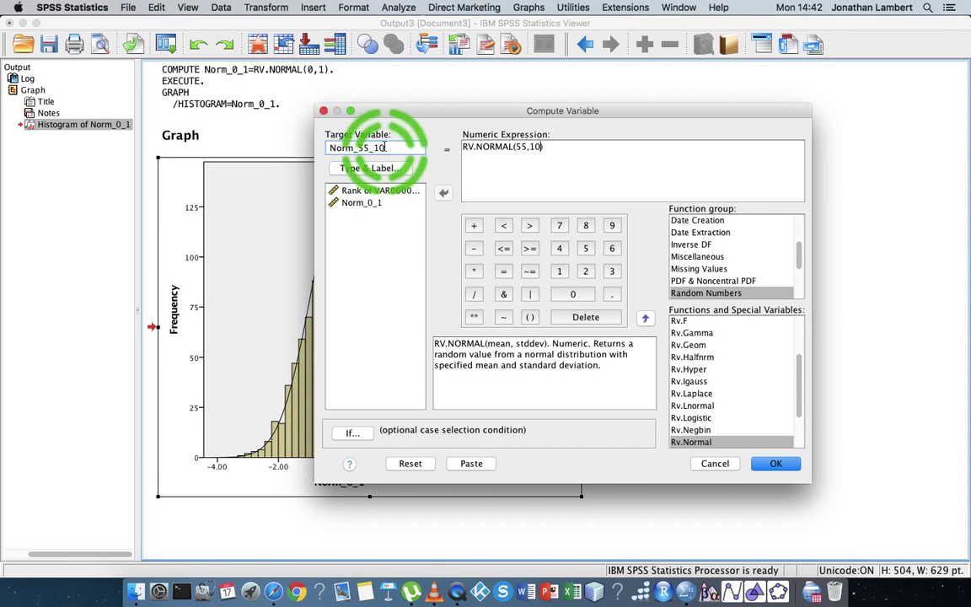
# Compute Norm_55_10 from RV.NORMAL(55,10) and plot a histogram of it in place of Norm_0_1
pyautogui.click(779, 464)
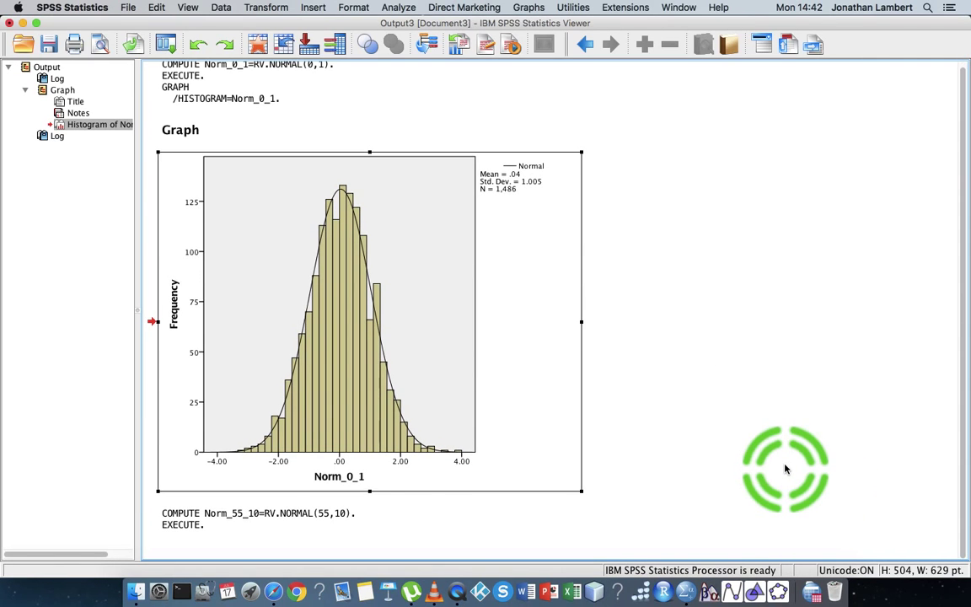
pyautogui.click(539, 8)
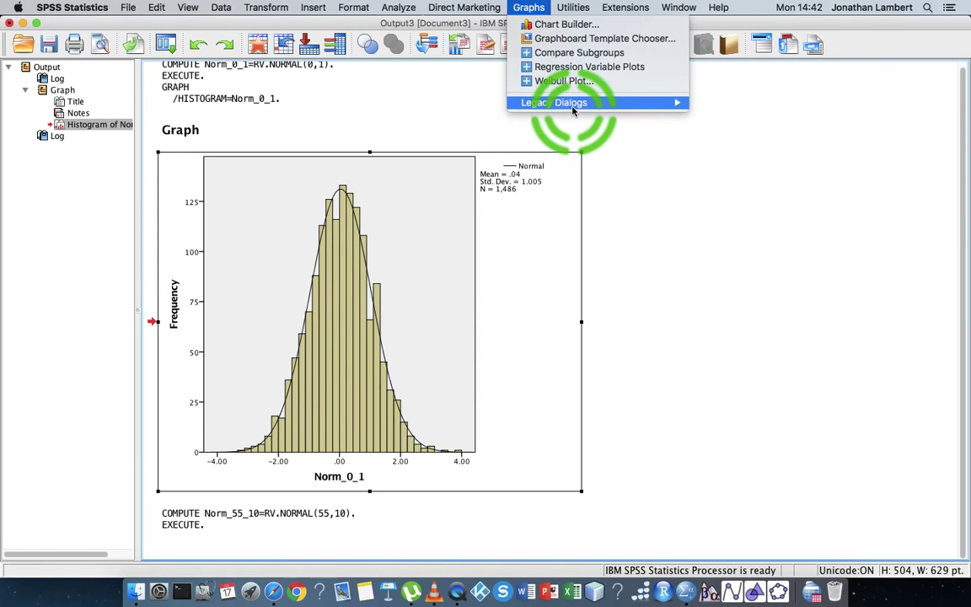
pyautogui.moveTo(676, 112)
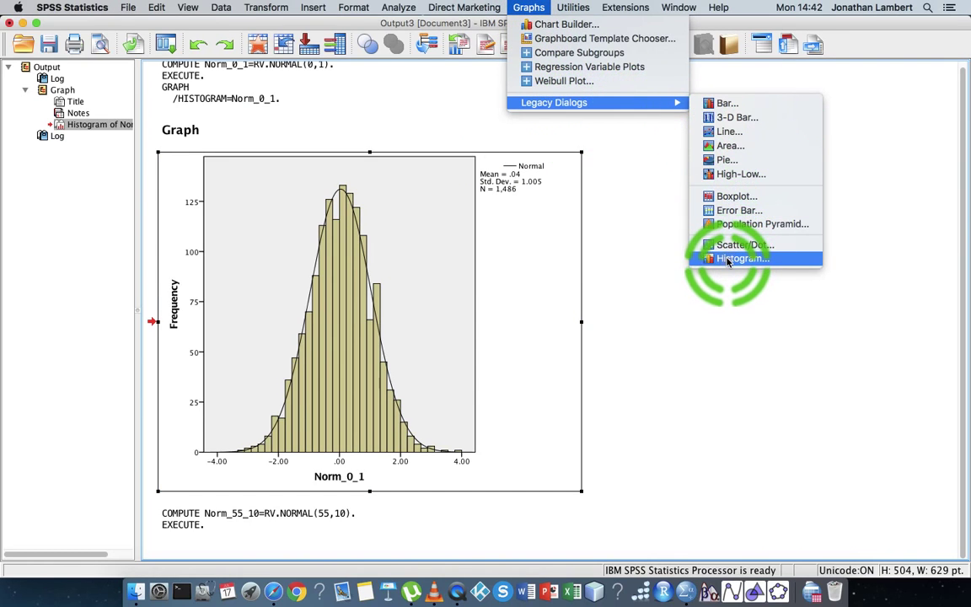
pyautogui.click(721, 257)
pyautogui.click(482, 177)
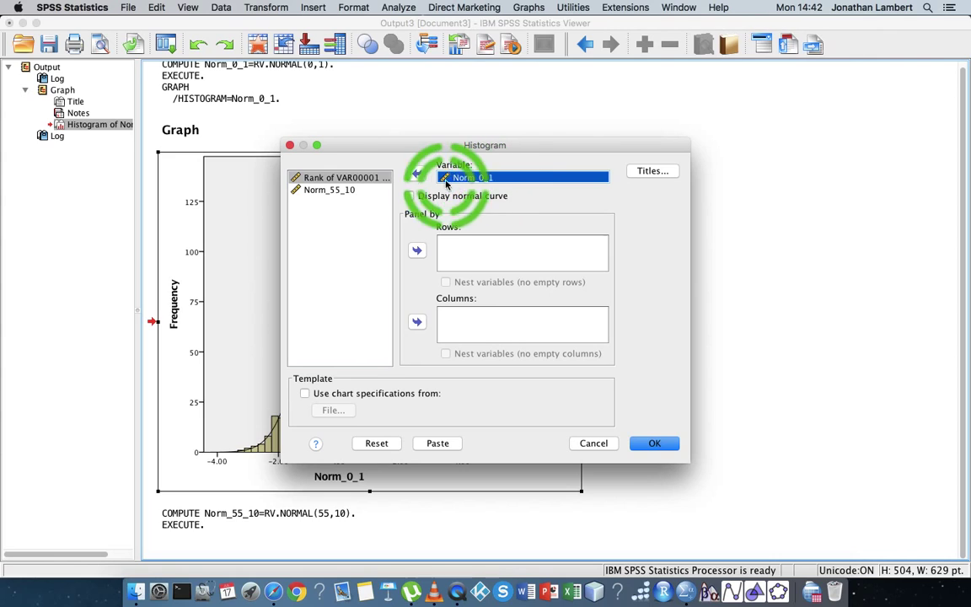
pyautogui.click(416, 173)
pyautogui.click(334, 192)
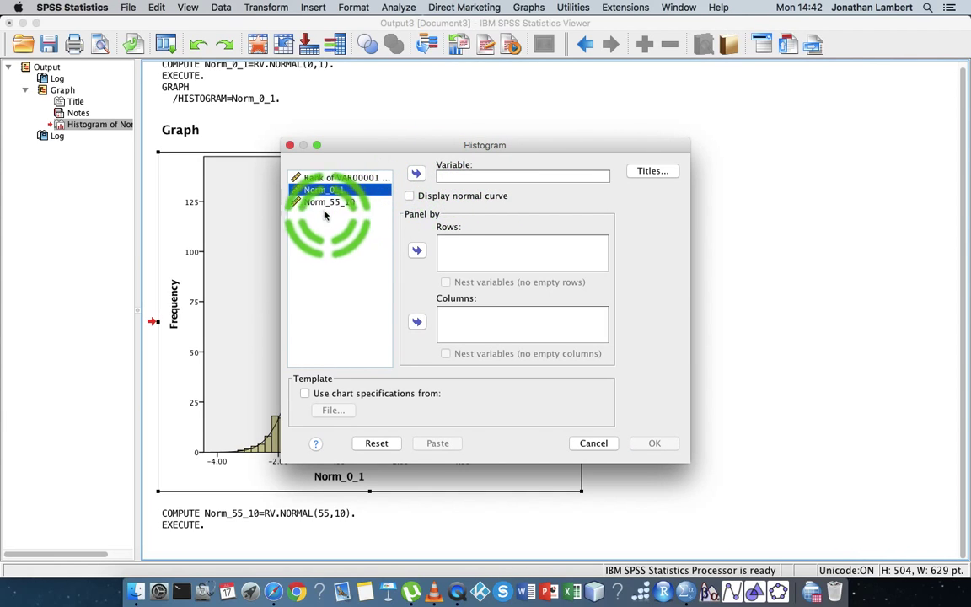
pyautogui.moveTo(333, 192); pyautogui.dragTo(340, 208)
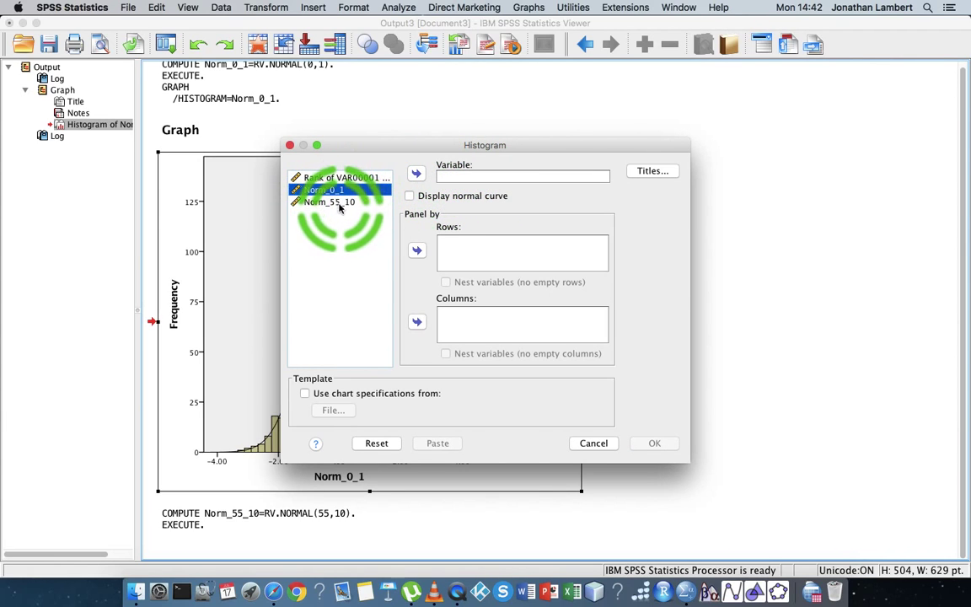
pyautogui.click(414, 173)
pyautogui.click(653, 442)
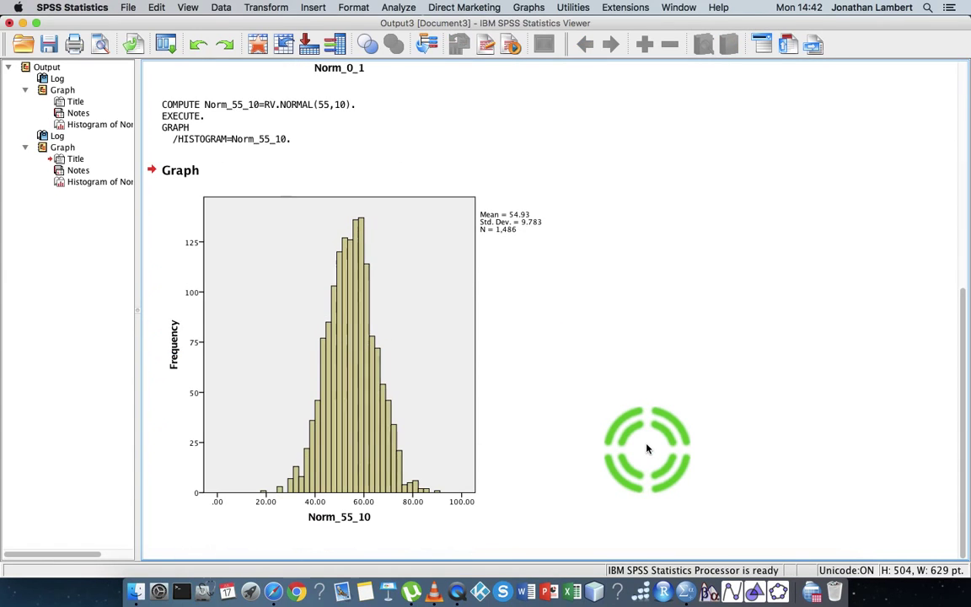
# Add a normal distribution curve to the Norm_55_10 histogram and return to the output document
pyautogui.click(368, 210)
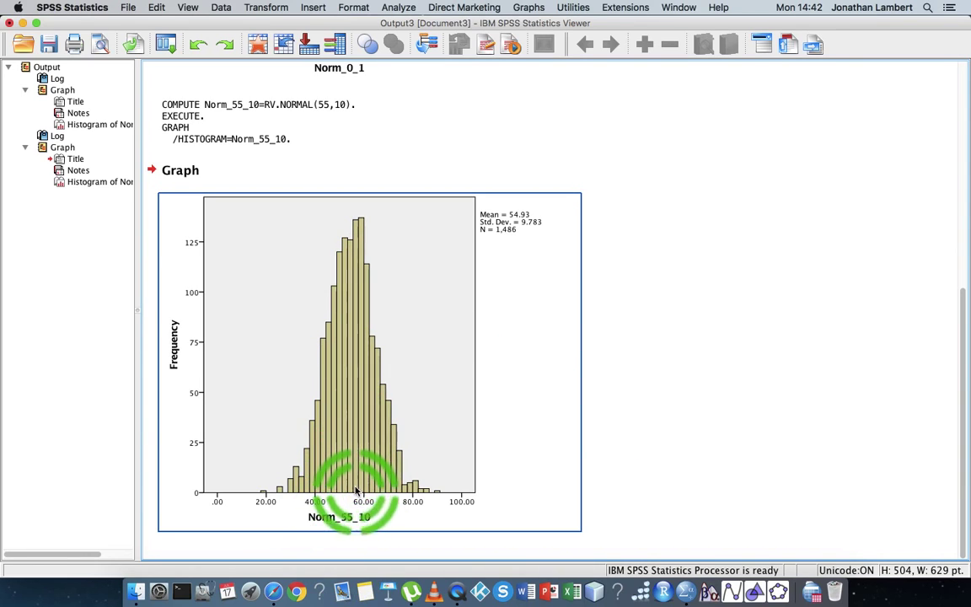
pyautogui.doubleClick(366, 416)
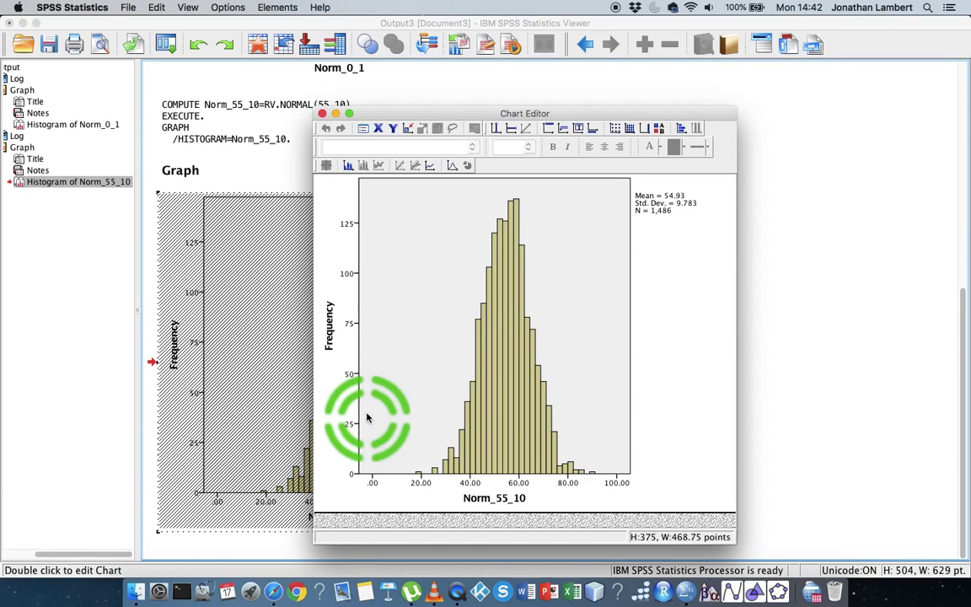
pyautogui.click(454, 169)
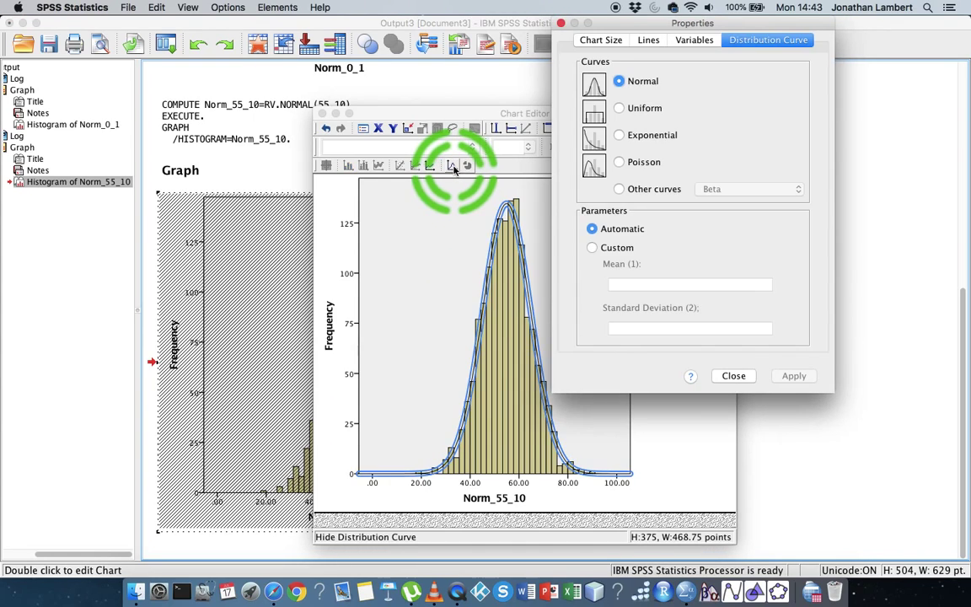
pyautogui.click(560, 24)
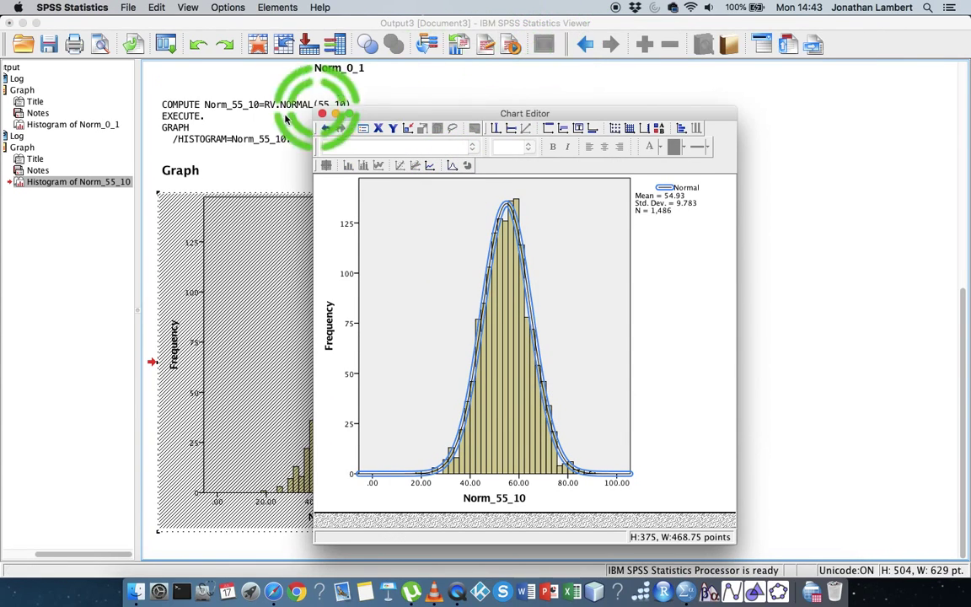
pyautogui.click(323, 115)
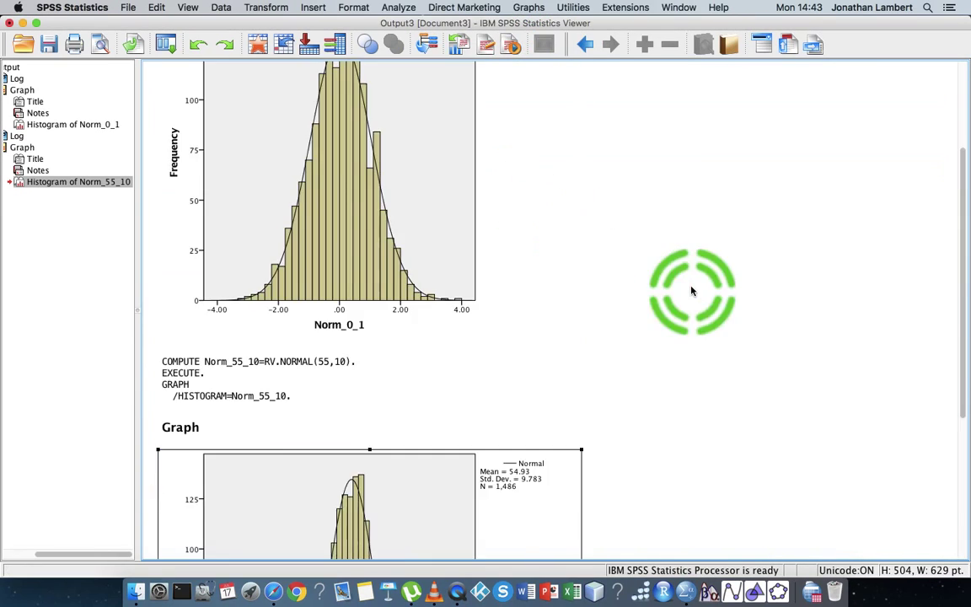
pyautogui.click(539, 308)
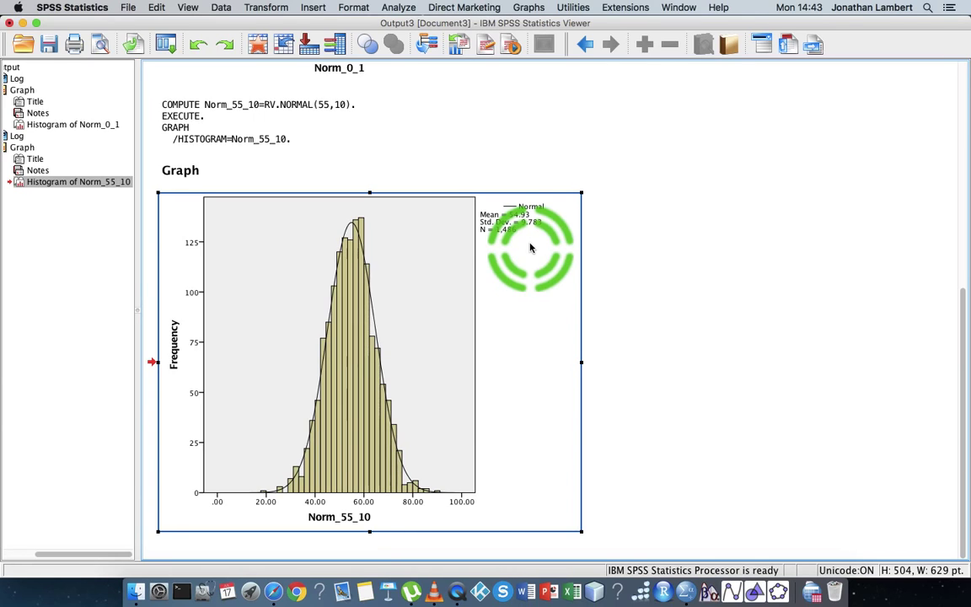
pyautogui.click(357, 118)
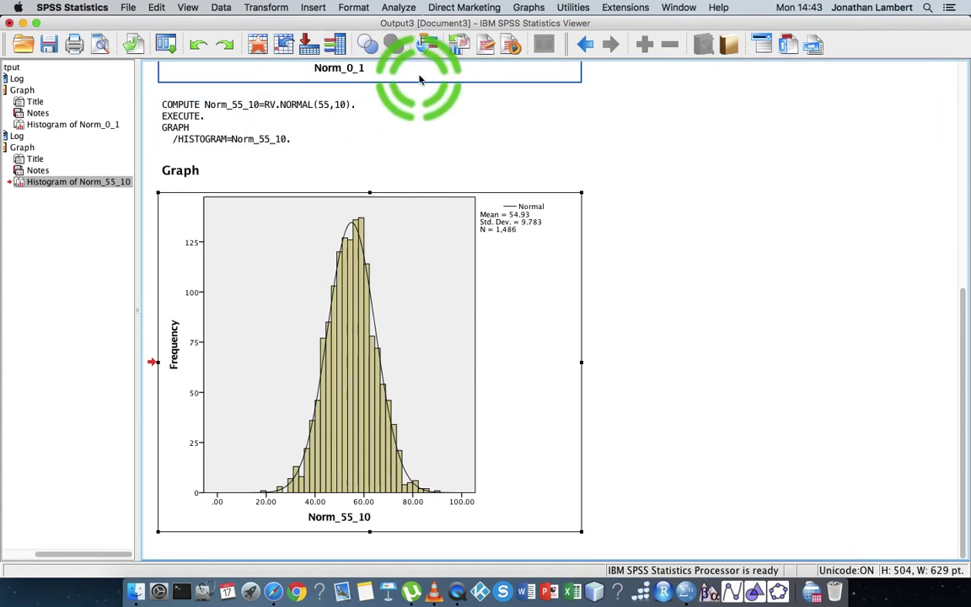
# Set up a new variable computation with F_10_5 as the target variable
pyautogui.click(268, 8)
pyautogui.click(278, 24)
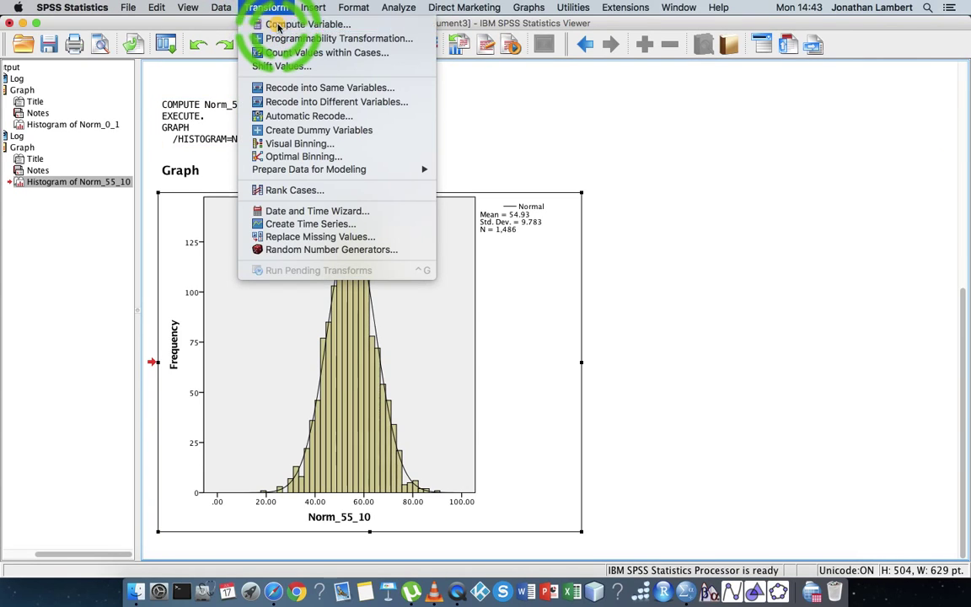
pyautogui.doubleClick(387, 149)
pyautogui.moveTo(387, 150); pyautogui.dragTo(320, 148)
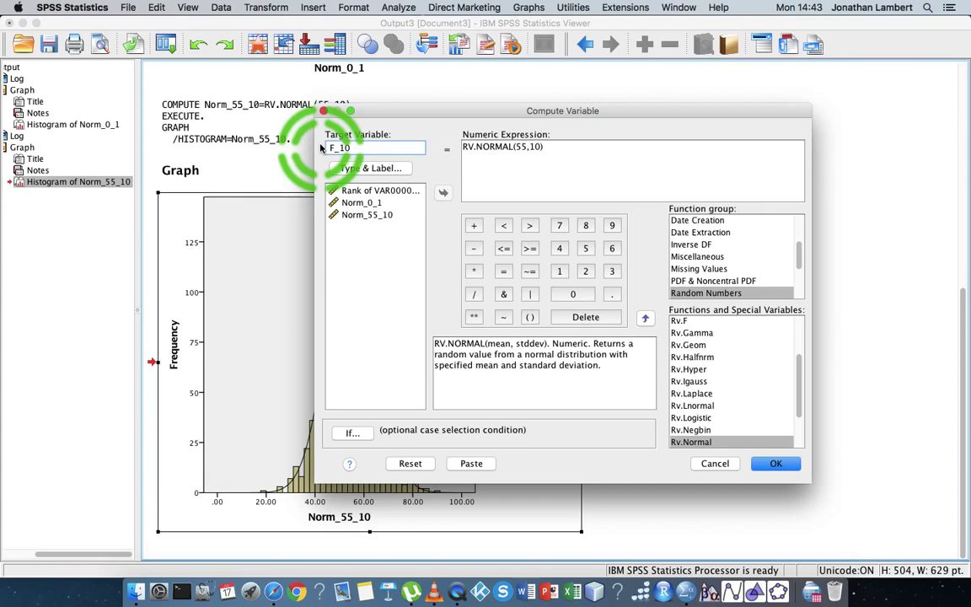
pyautogui.write('F_10_5')
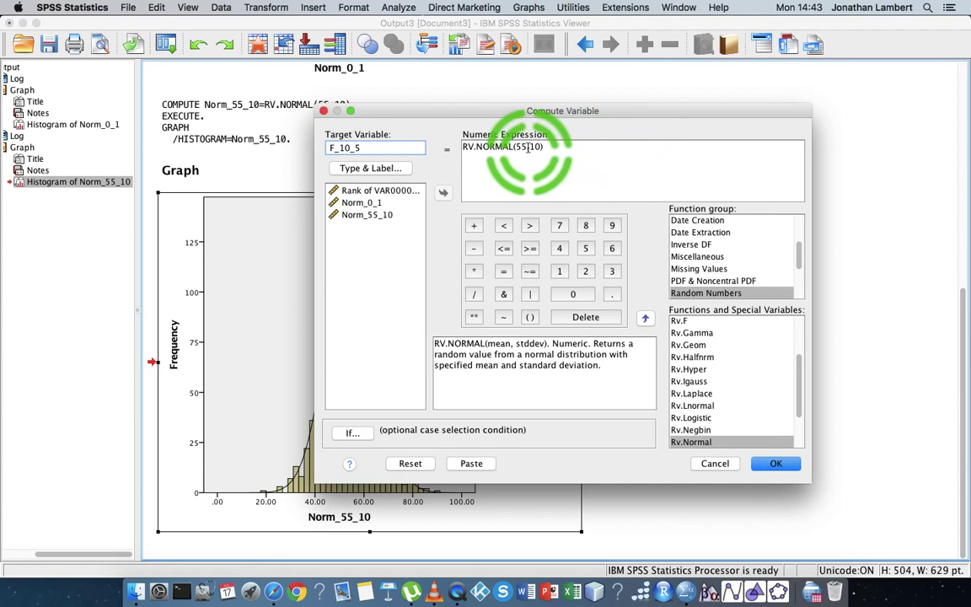
# Replace the numeric expression with the F-distribution random function RV.F(10,5) and run the computation
pyautogui.moveTo(545, 147); pyautogui.dragTo(463, 146)
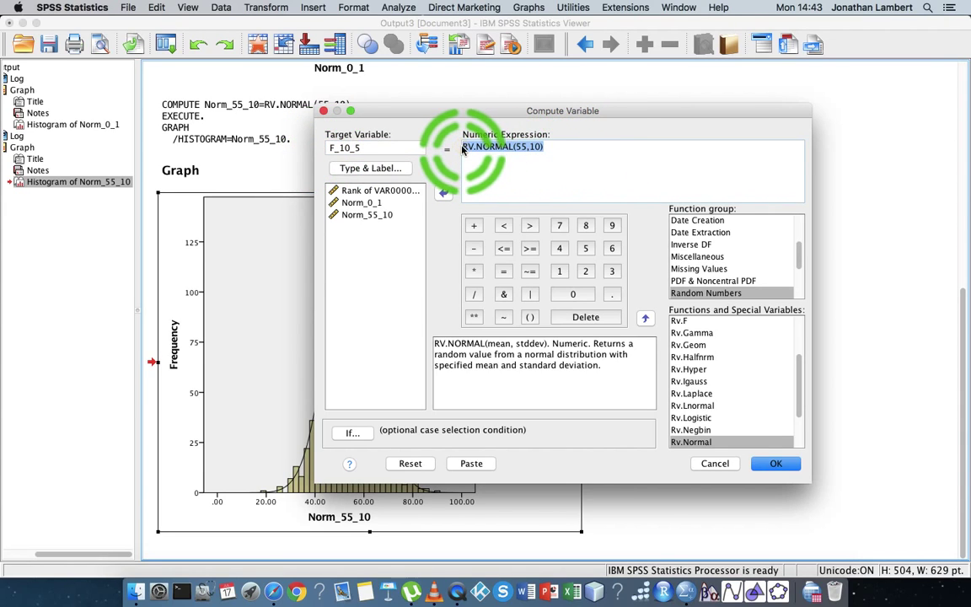
pyautogui.press('Delete')
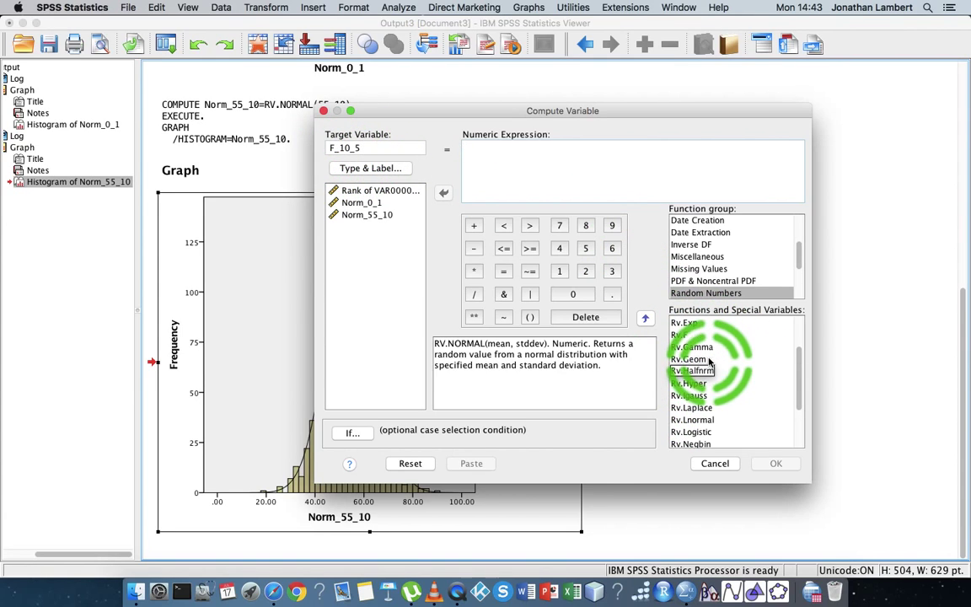
pyautogui.scroll(1, 706, 342)
pyautogui.click(681, 334)
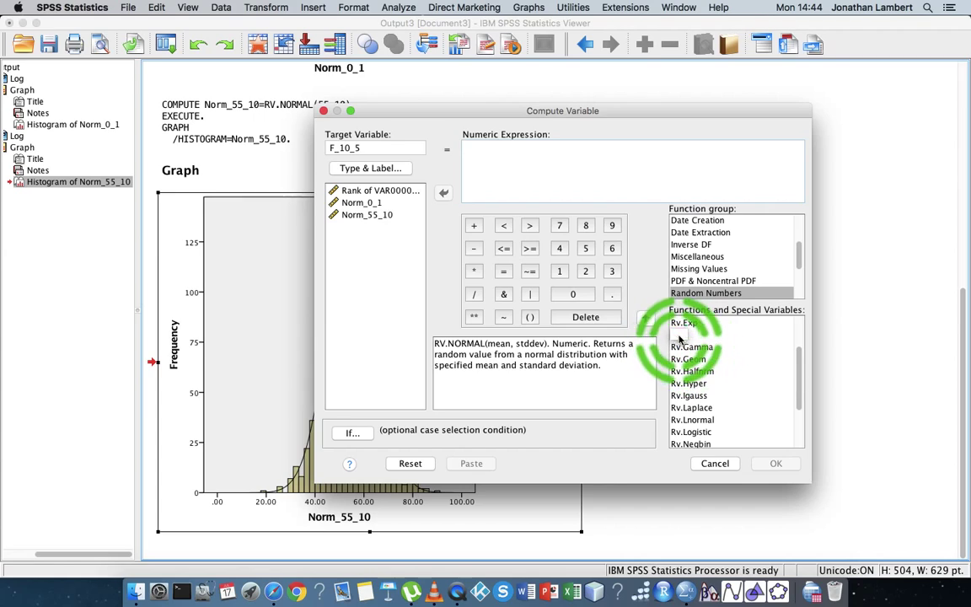
pyautogui.click(645, 318)
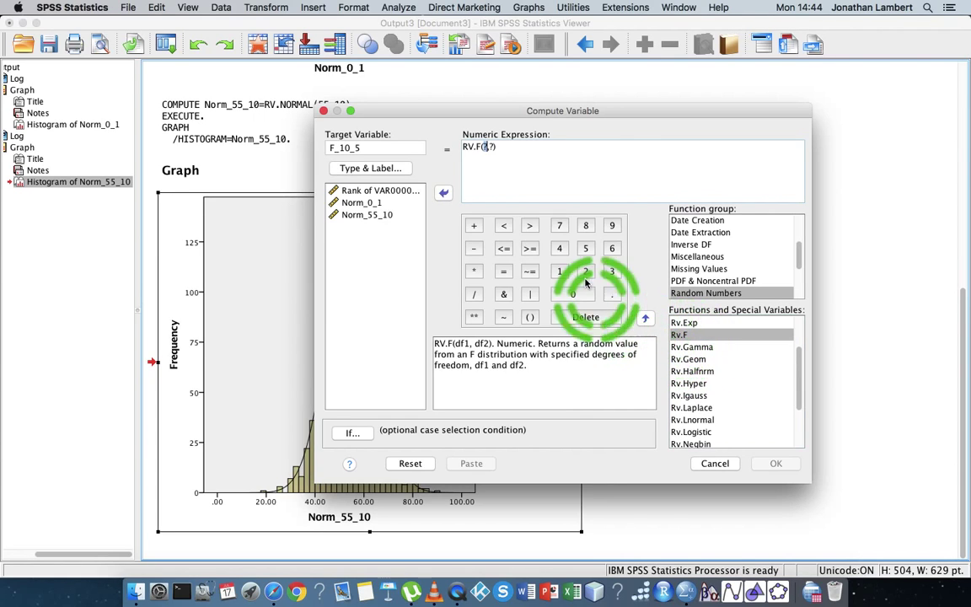
pyautogui.write('10')
pyautogui.press('Right')
pyautogui.press('Delete')
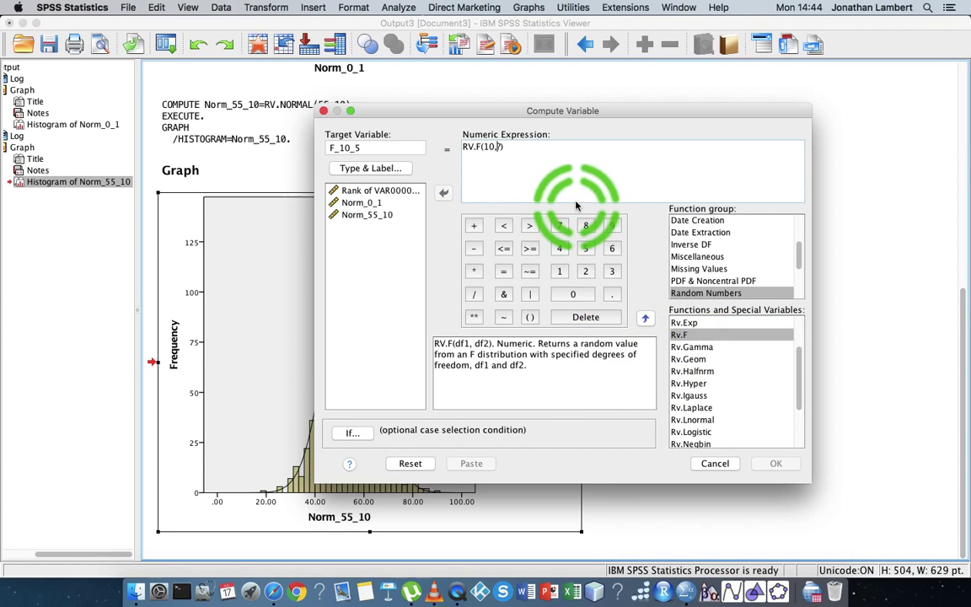
pyautogui.write('5')
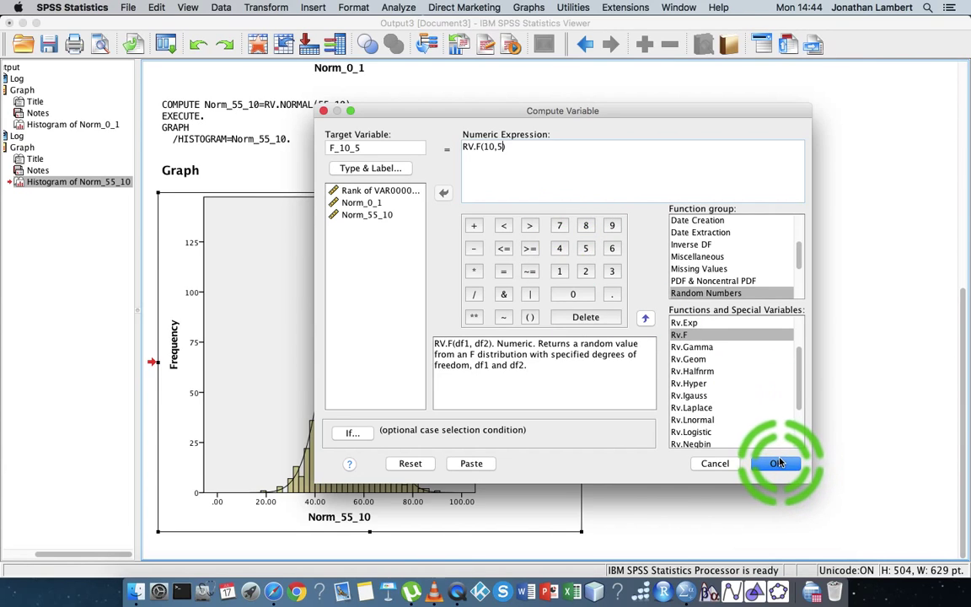
pyautogui.click(777, 464)
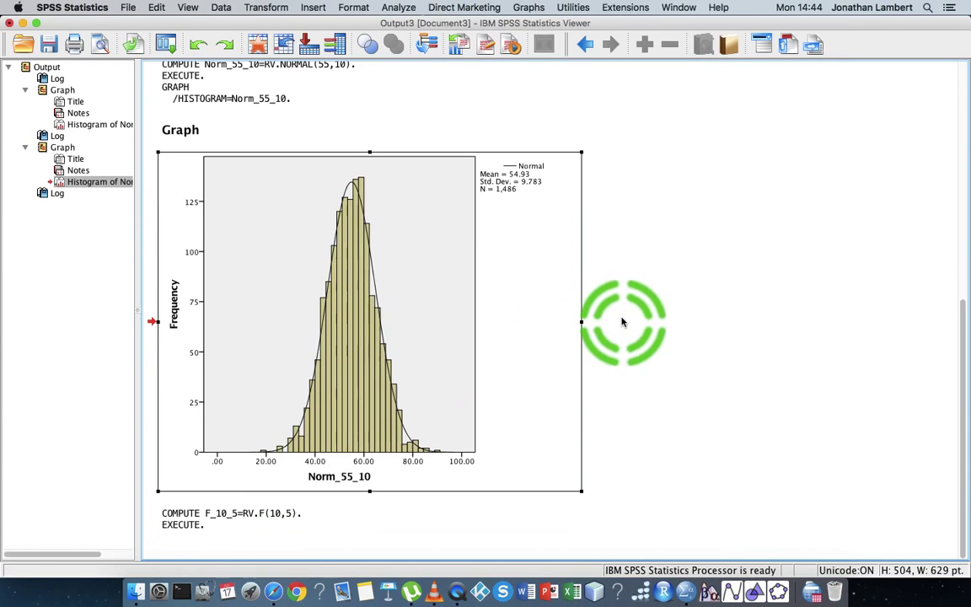
# Switch to the SPSS_RandomNumberGeneration.sav data and select the F_10_5 column to inspect its generated values
pyautogui.click(686, 592)
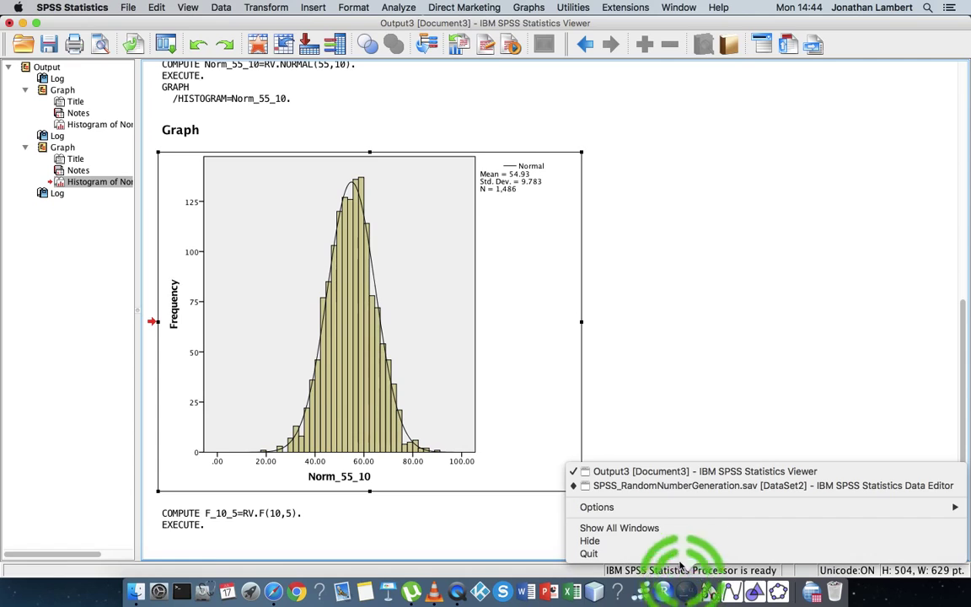
pyautogui.click(656, 487)
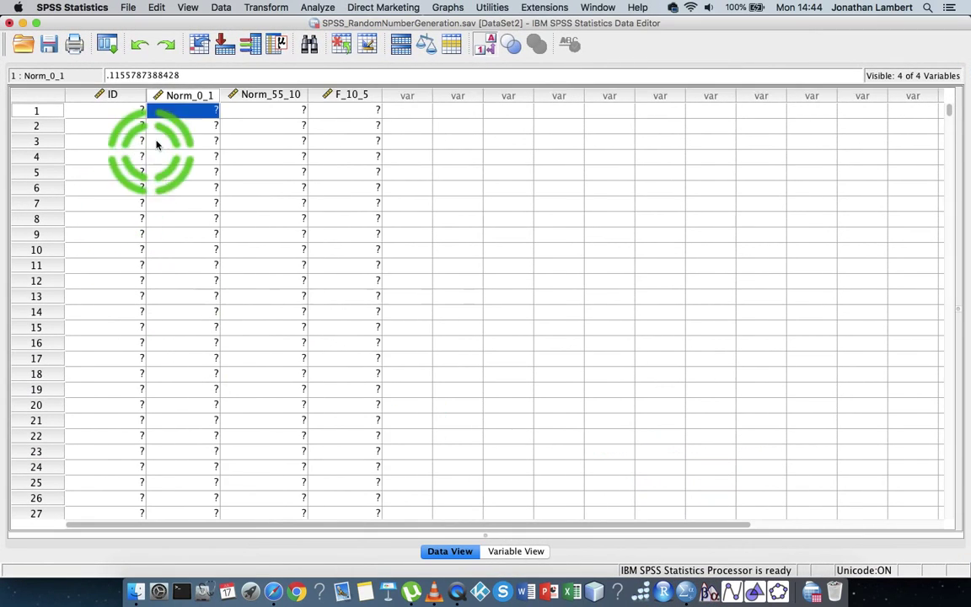
pyautogui.click(356, 96)
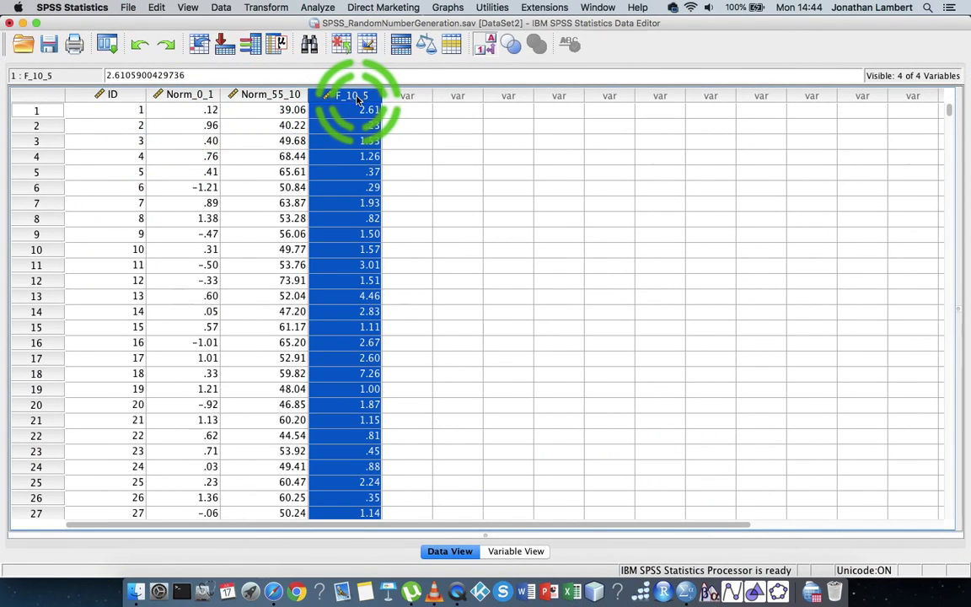
# Plot a histogram of F_10_5 in place of Norm_55_10
pyautogui.moveTo(449, 12); pyautogui.dragTo(661, 257)
pyautogui.click(471, 181)
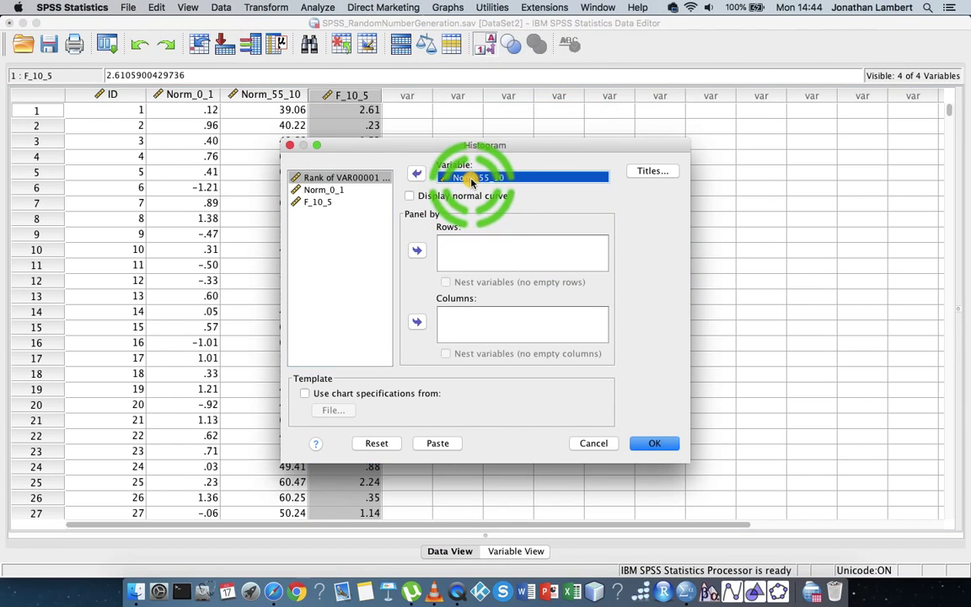
pyautogui.click(416, 173)
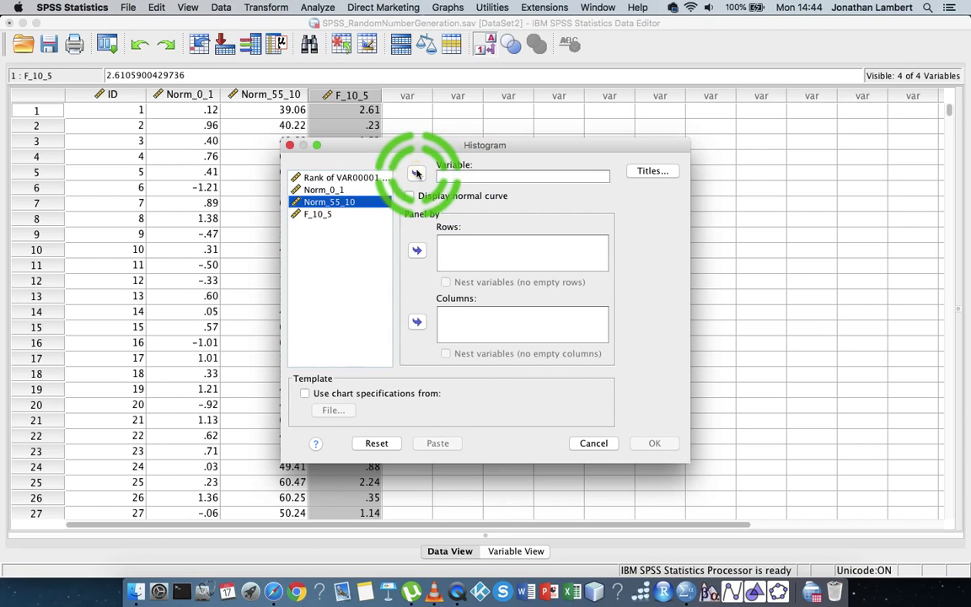
pyautogui.click(316, 214)
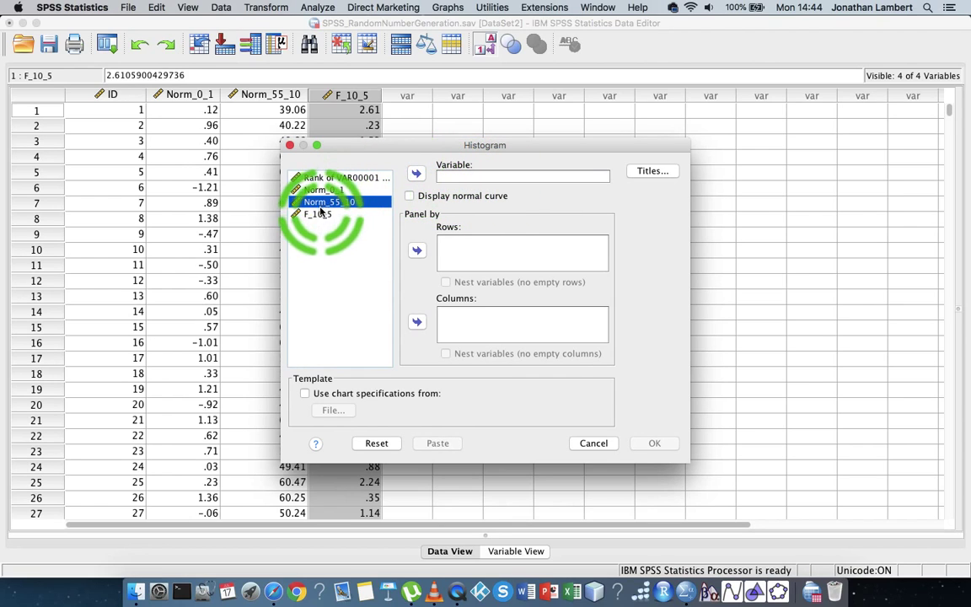
pyautogui.click(417, 172)
pyautogui.moveTo(482, 187); pyautogui.dragTo(654, 446)
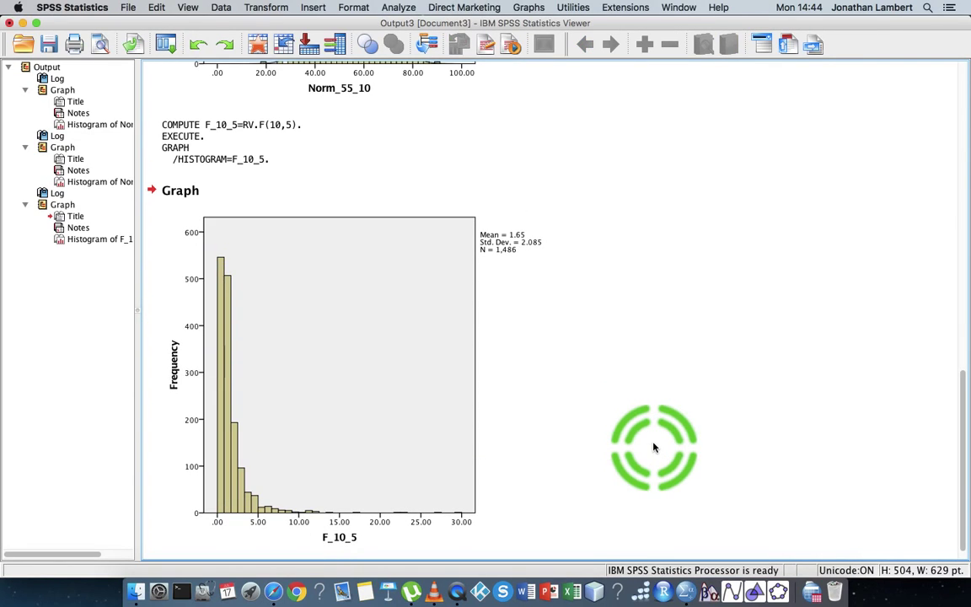
# Compute a new variable F_10_10 from the F-distribution random function RV.F(10,10)
pyautogui.moveTo(245, 239); pyautogui.dragTo(269, 7)
pyautogui.click(264, 9)
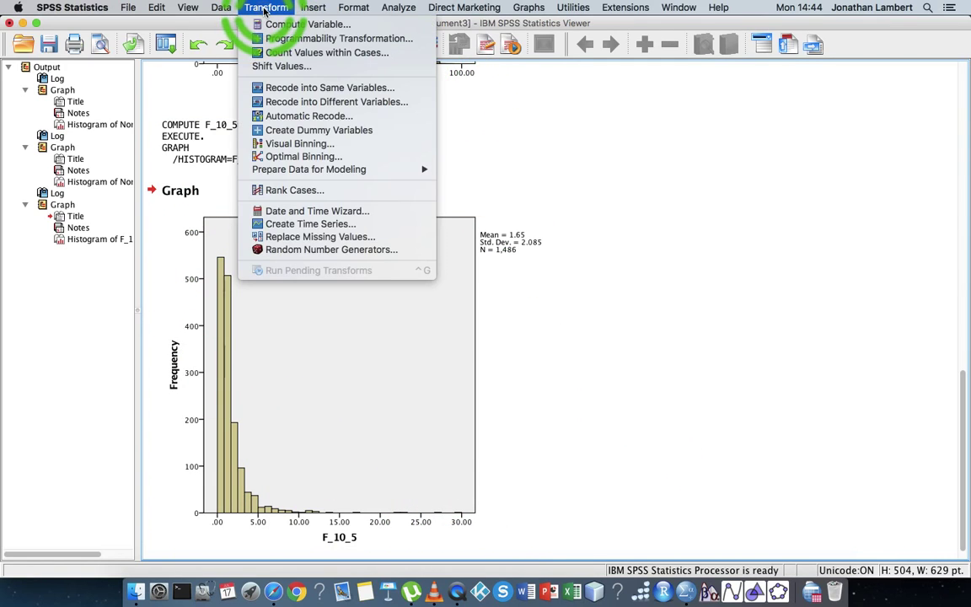
pyautogui.click(284, 27)
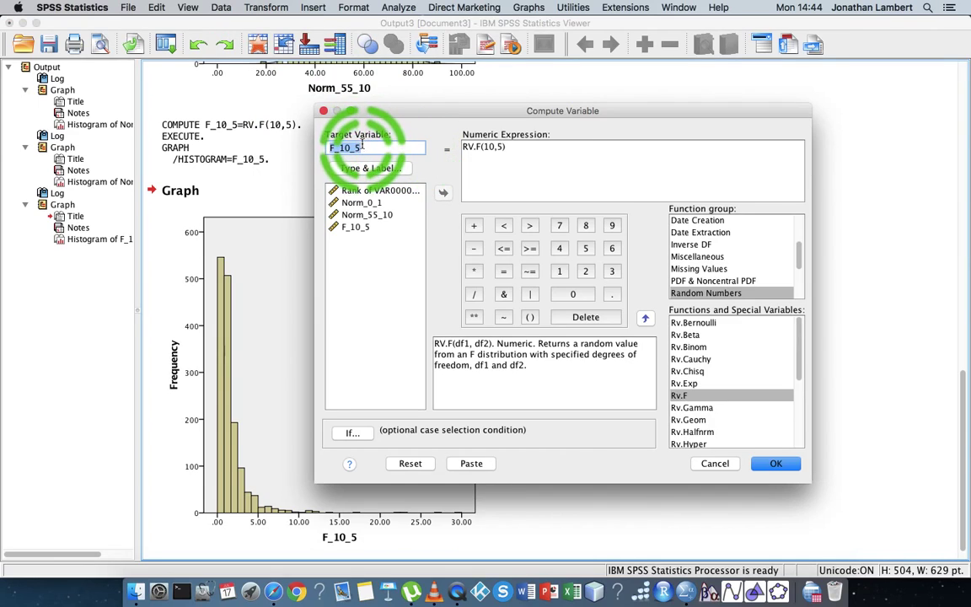
pyautogui.click(499, 147)
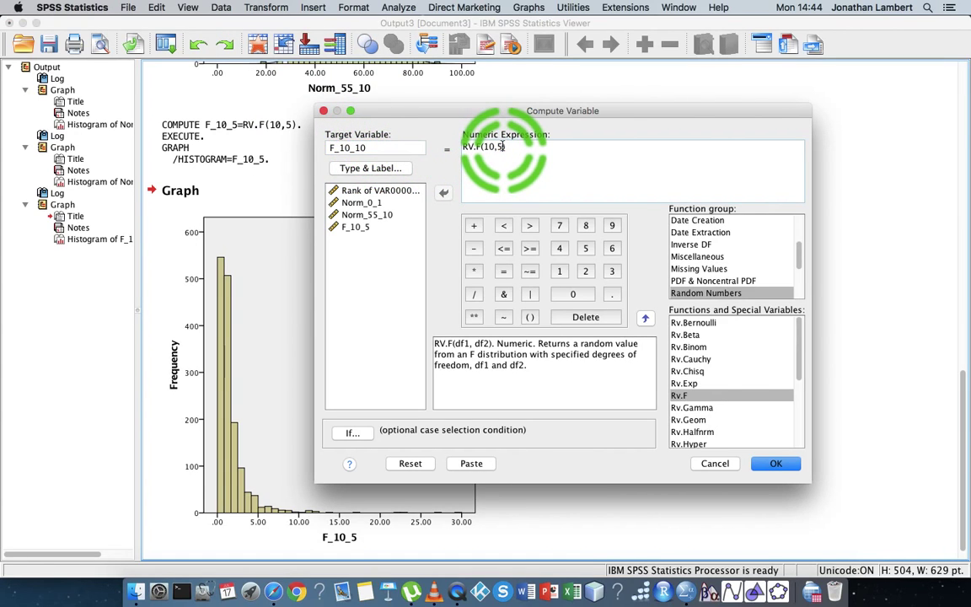
pyautogui.write('10')
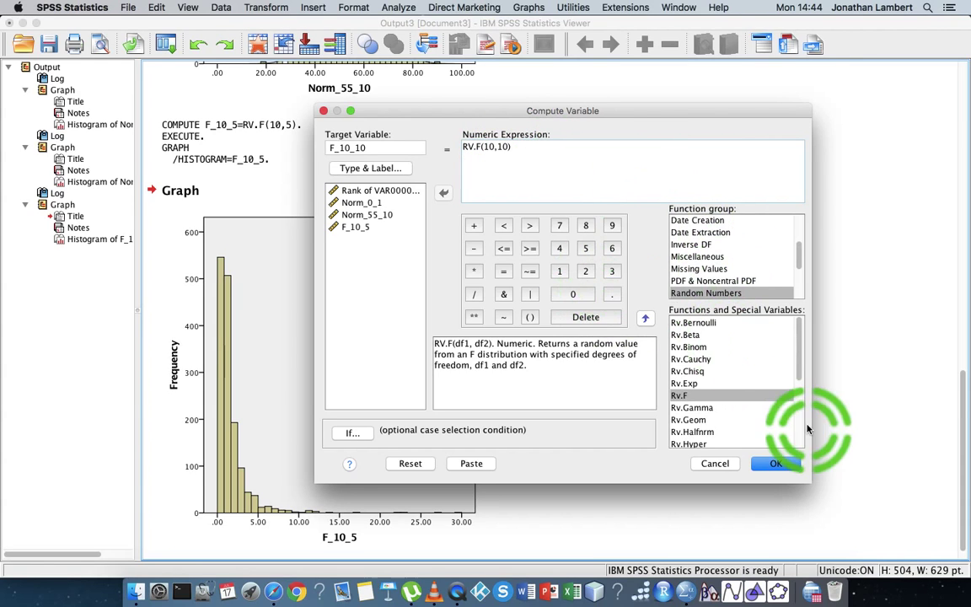
pyautogui.click(775, 463)
pyautogui.click(520, 390)
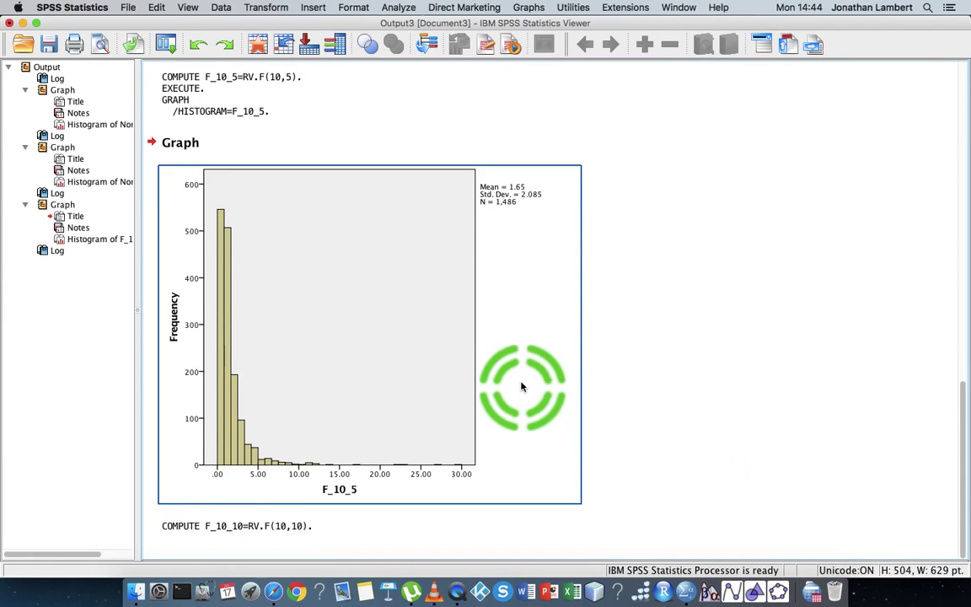
pyautogui.click(196, 524)
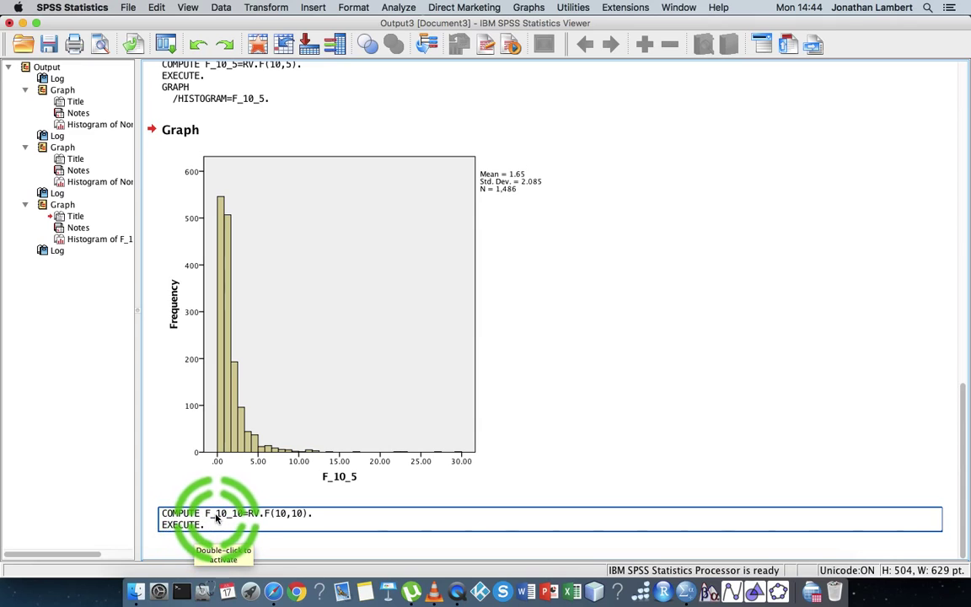
# Plot a histogram of F_10_10 in place of F_10_5
pyautogui.click(472, 118)
pyautogui.click(538, 11)
pyautogui.moveTo(556, 102)
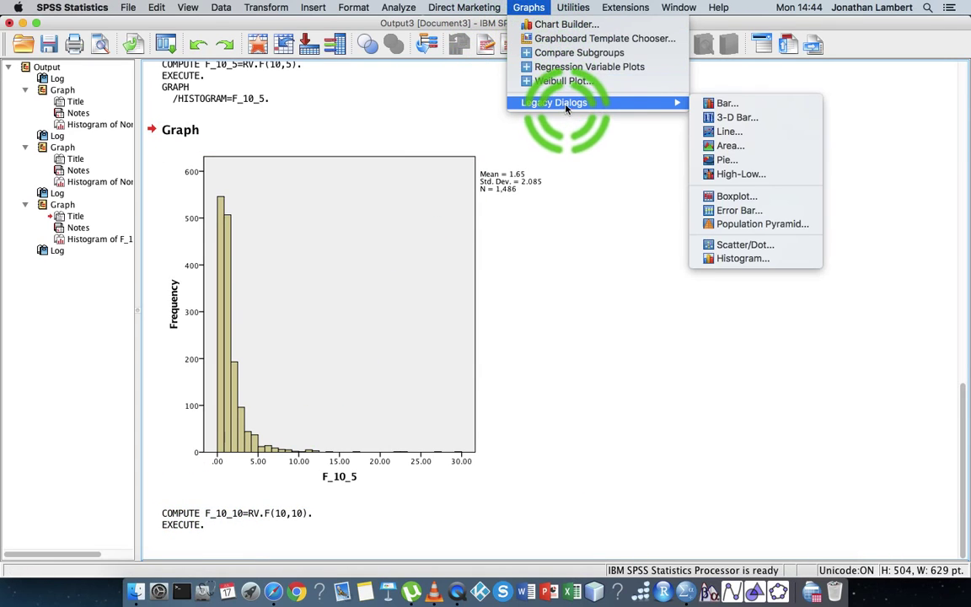
pyautogui.click(716, 259)
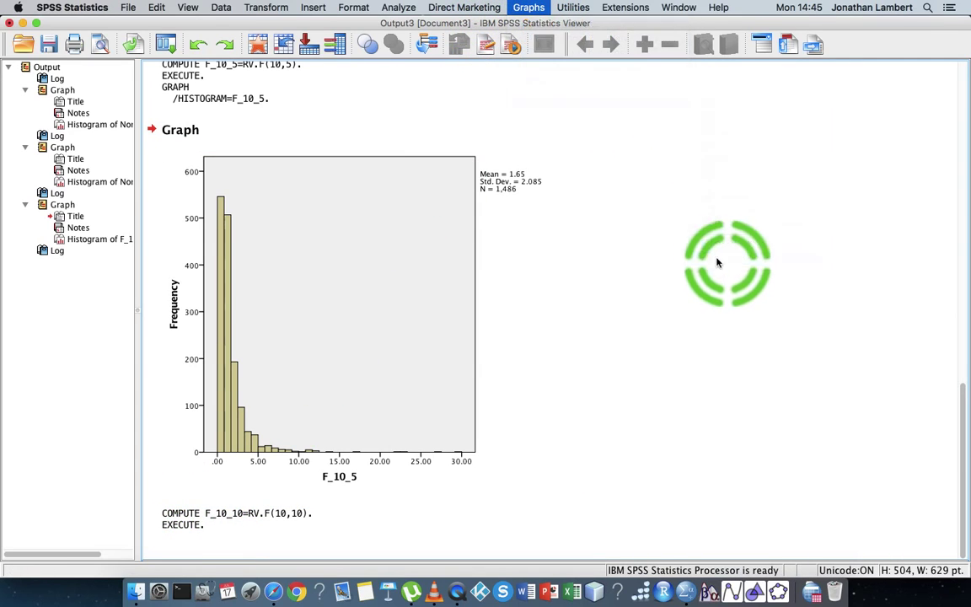
pyautogui.click(467, 175)
pyautogui.click(415, 173)
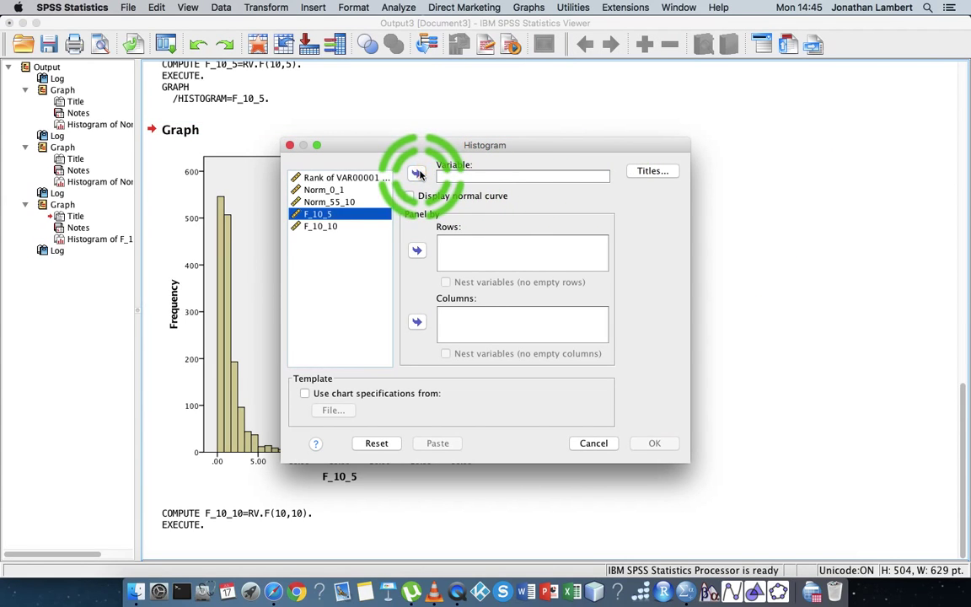
pyautogui.click(332, 227)
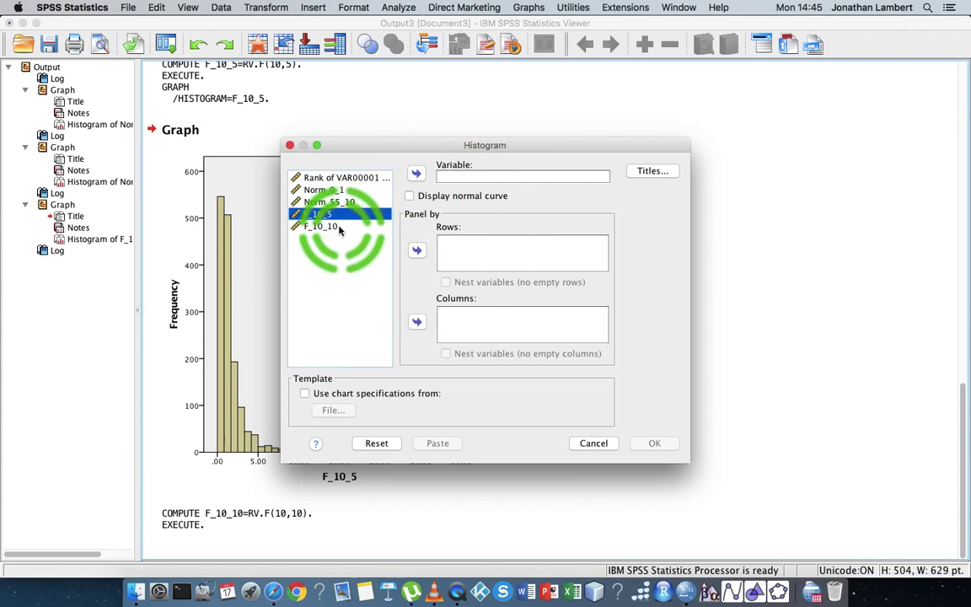
pyautogui.click(415, 173)
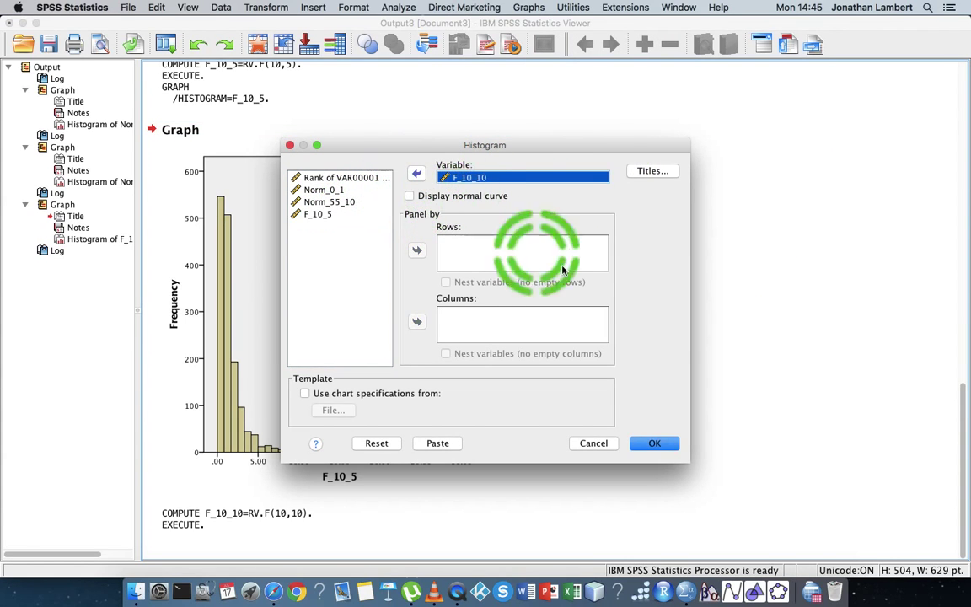
pyautogui.click(652, 447)
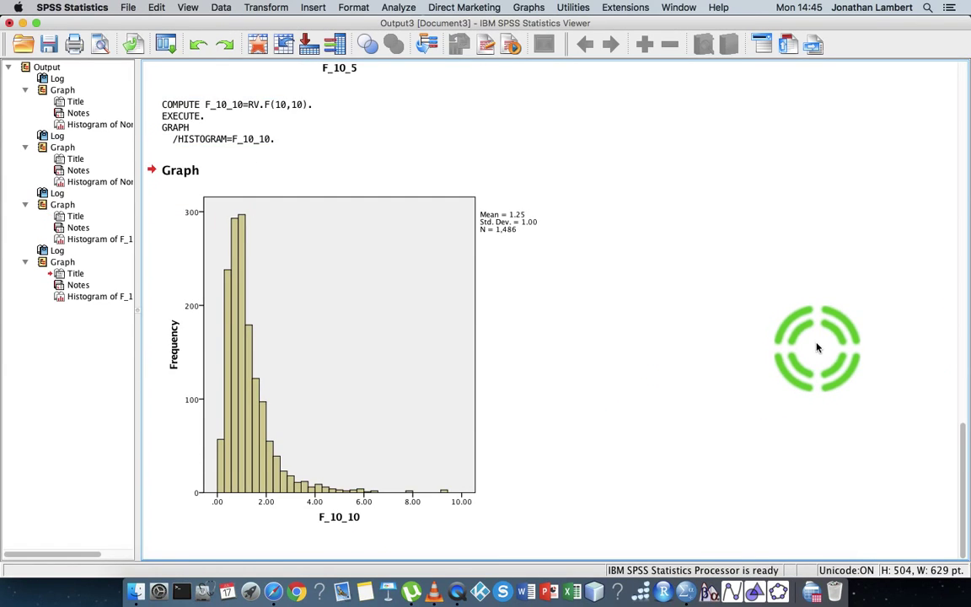
pyautogui.click(363, 166)
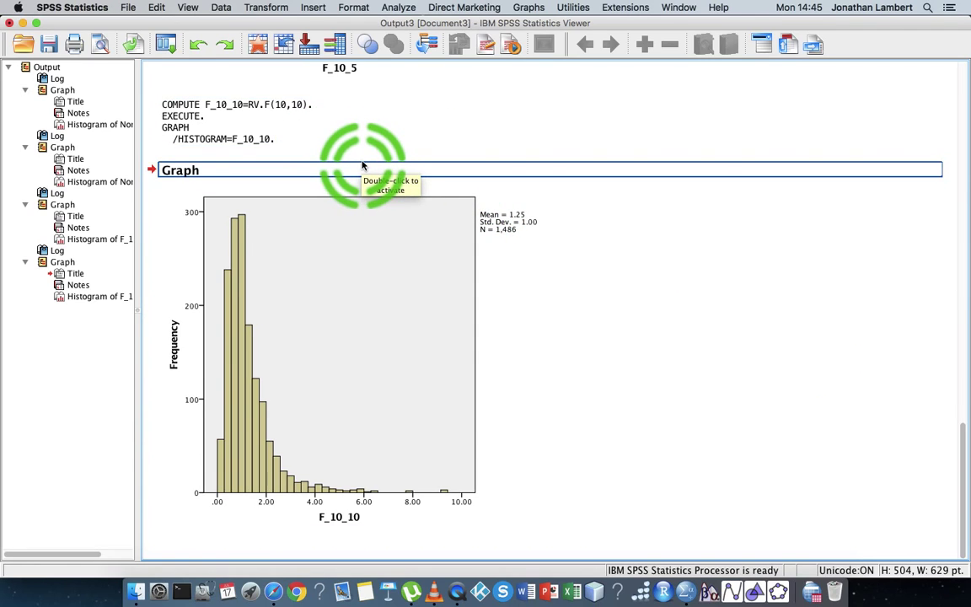
pyautogui.click(202, 75)
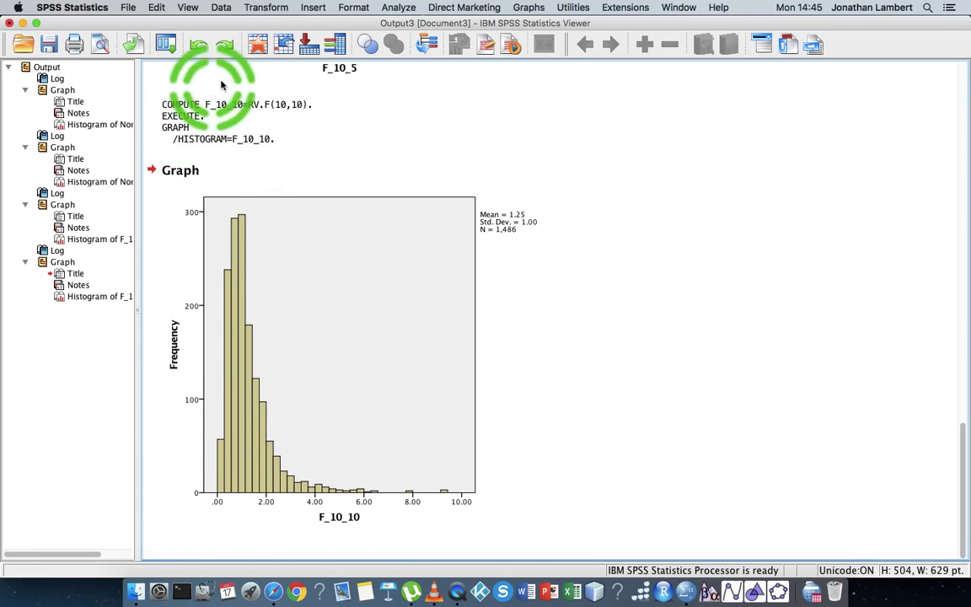
pyautogui.click(327, 121)
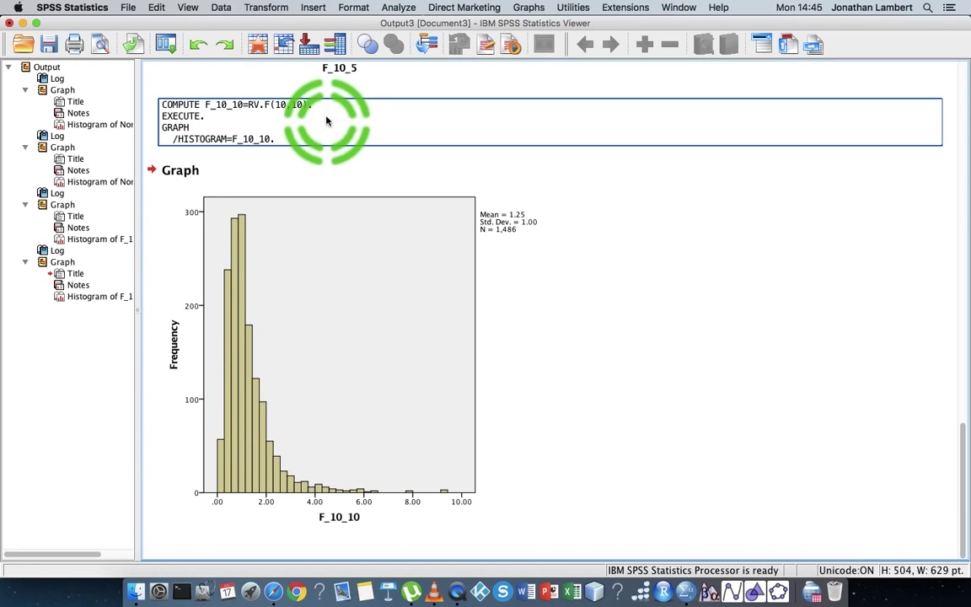
# Set up a new variable computation with Gama_1_1 as the target variable and look up the Rv.Gamma function's parameters
pyautogui.click(268, 8)
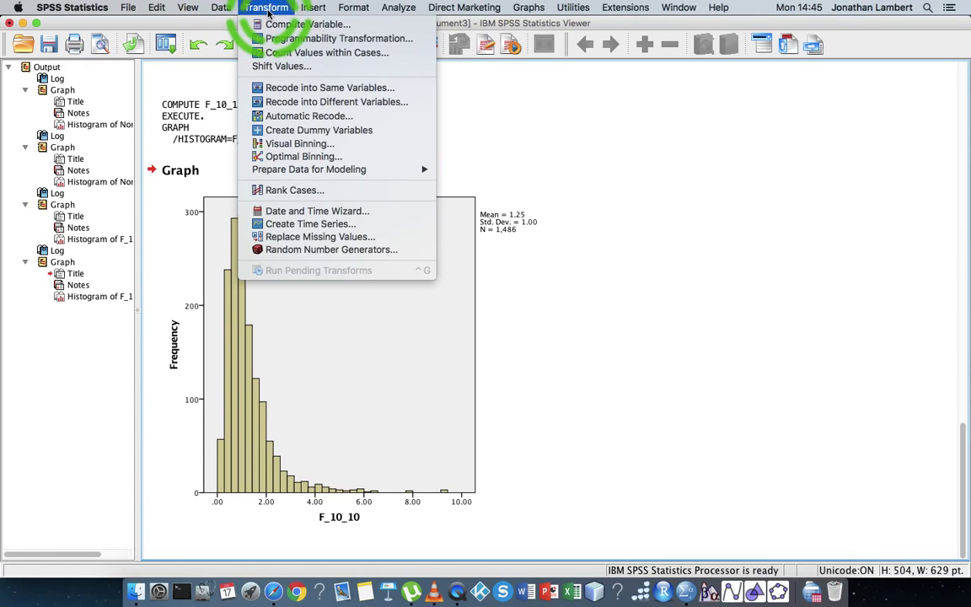
pyautogui.click(297, 27)
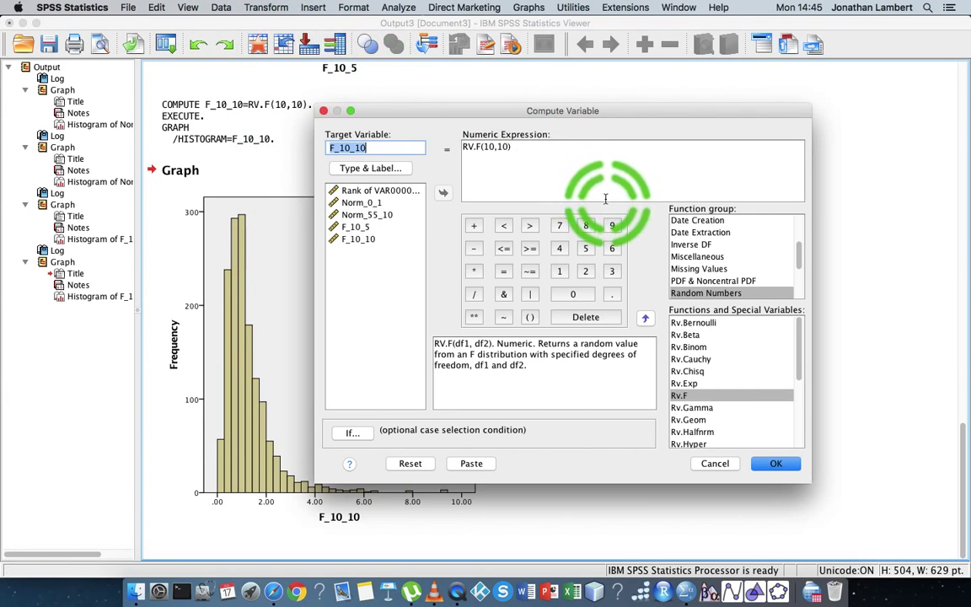
pyautogui.doubleClick(381, 148)
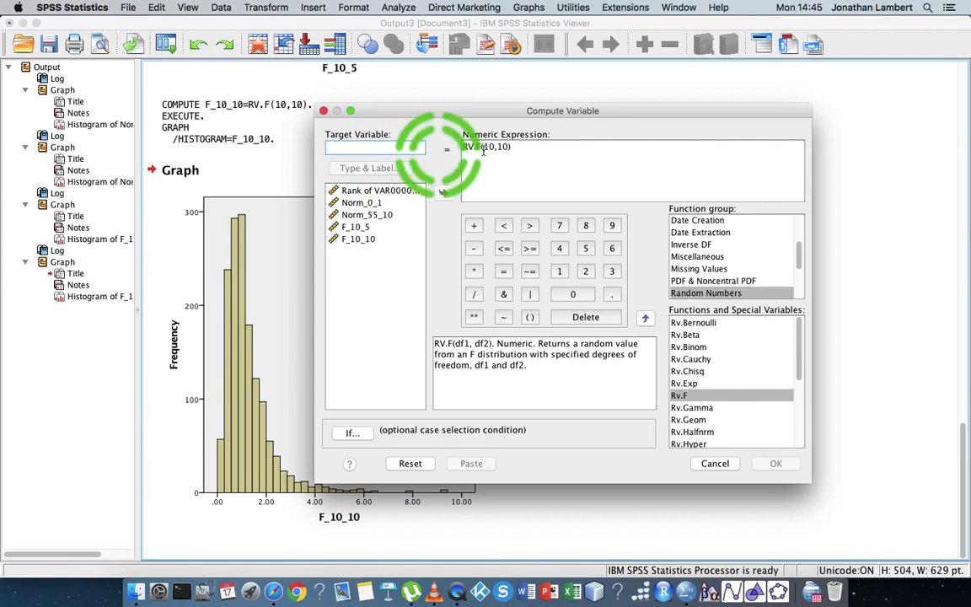
pyautogui.click(762, 163)
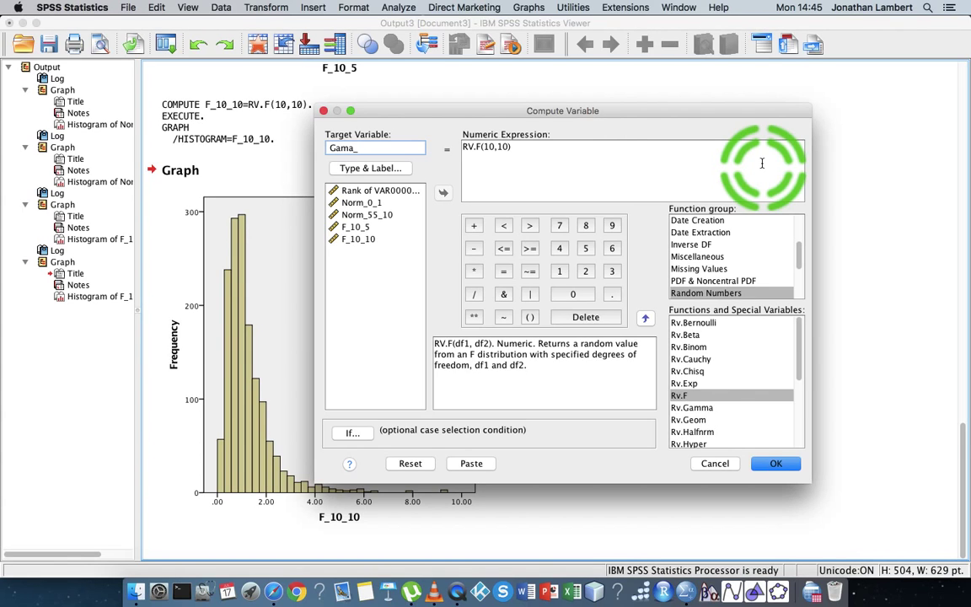
pyautogui.click(692, 408)
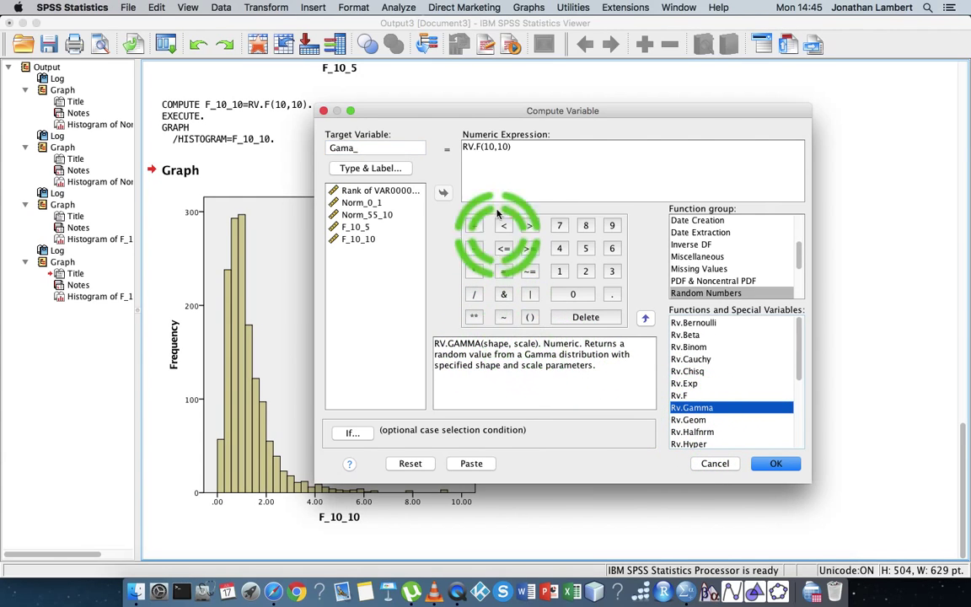
pyautogui.click(366, 150)
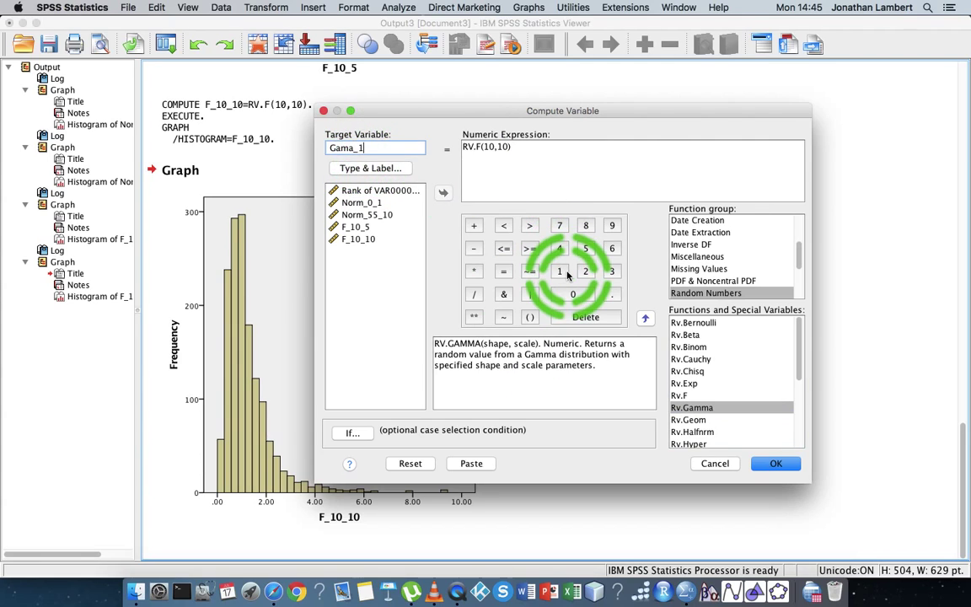
# Replace the numeric expression with the gamma random function RV.GAMMA(1,1) and run the computation
pyautogui.moveTo(543, 179); pyautogui.dragTo(459, 147)
pyautogui.press('BackSpace')
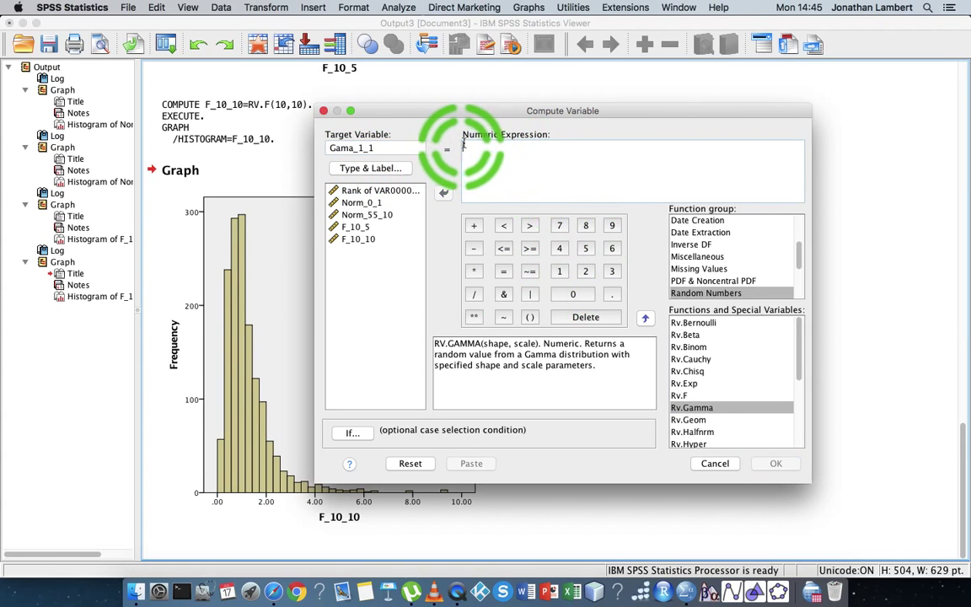
pyautogui.doubleClick(704, 408)
pyautogui.click(620, 150)
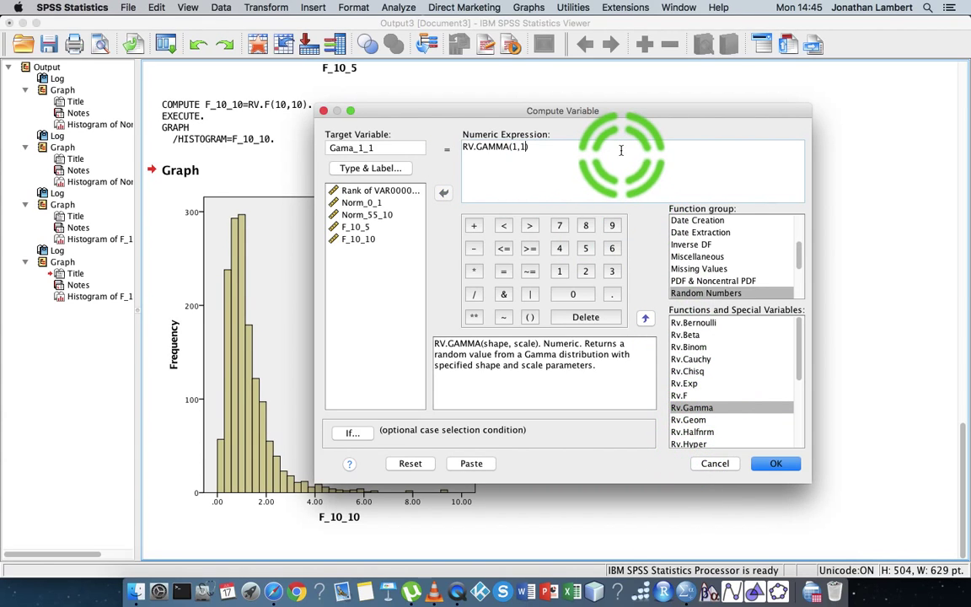
pyautogui.click(775, 463)
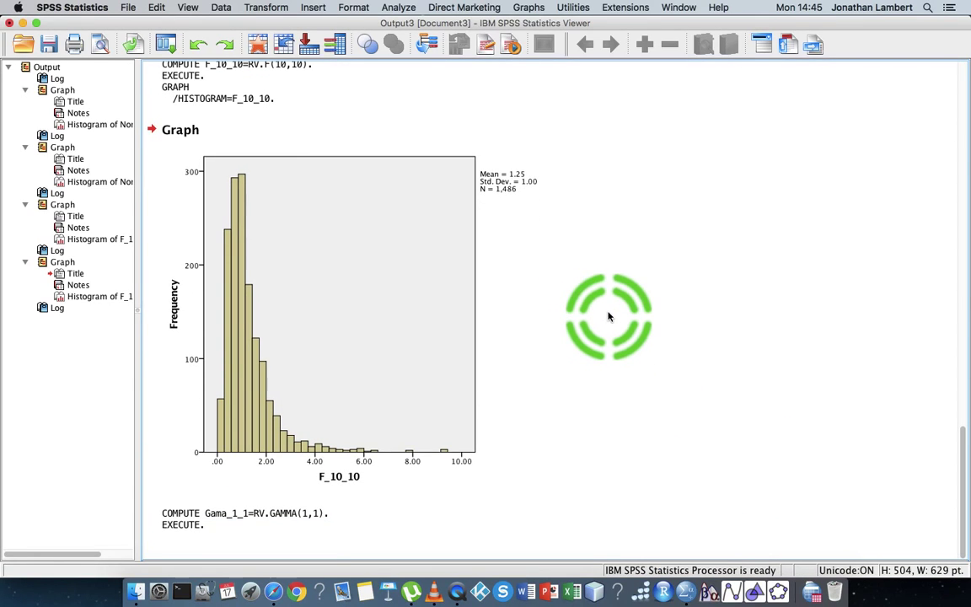
# Plot a histogram of Gama_1_1 in place of F_10_10
pyautogui.click(528, 8)
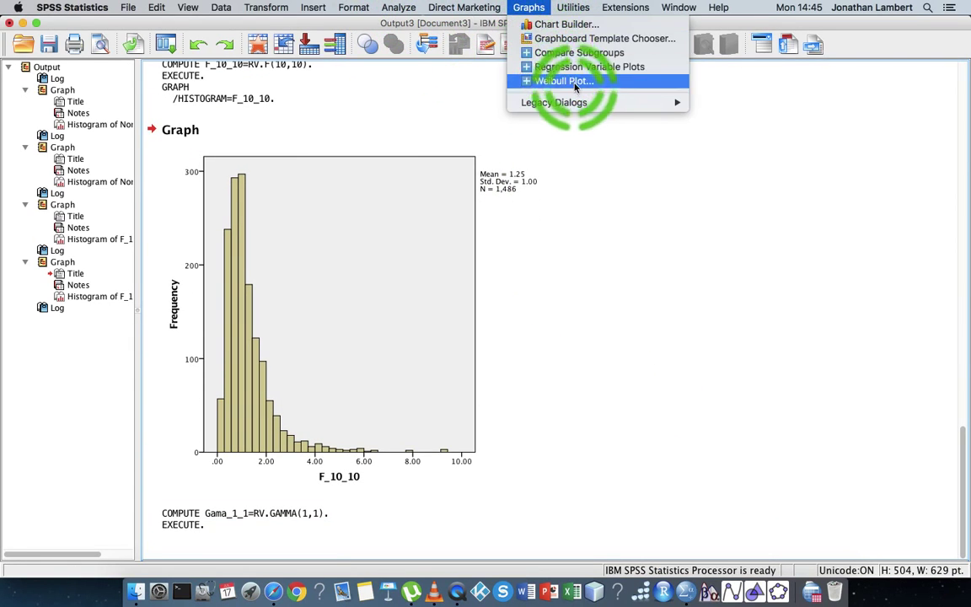
pyautogui.moveTo(573, 101)
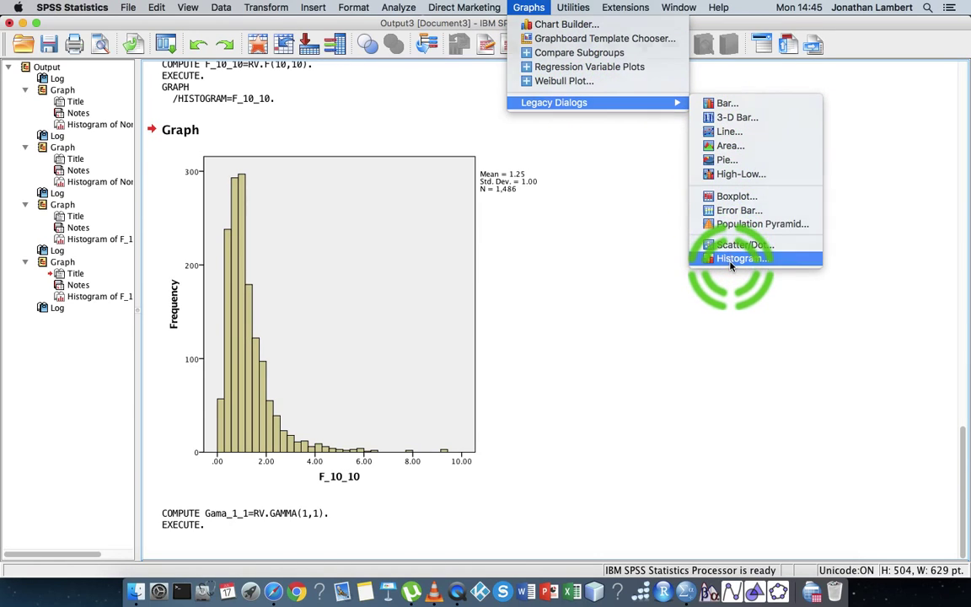
pyautogui.click(731, 259)
pyautogui.click(464, 178)
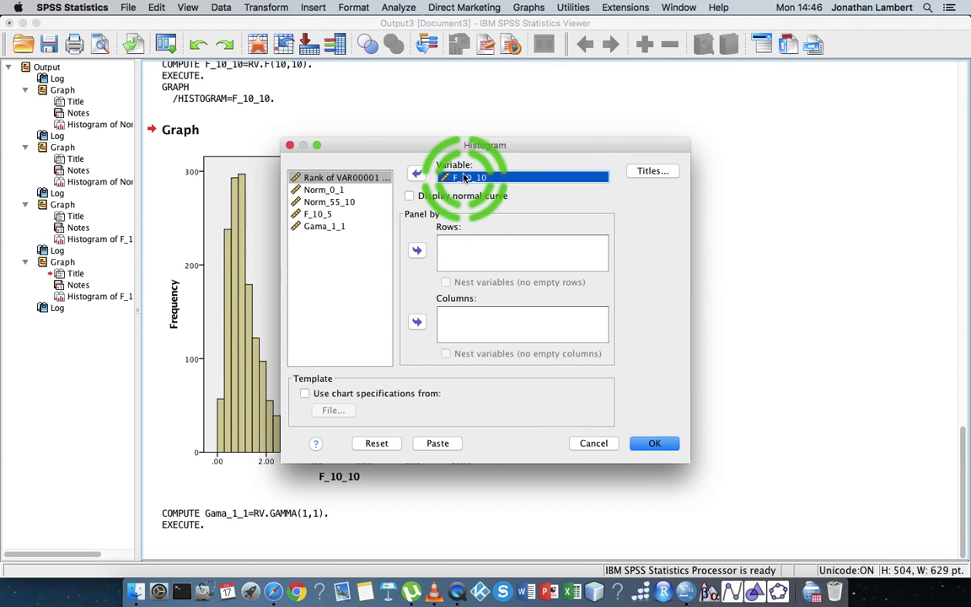
pyautogui.click(416, 172)
pyautogui.click(329, 238)
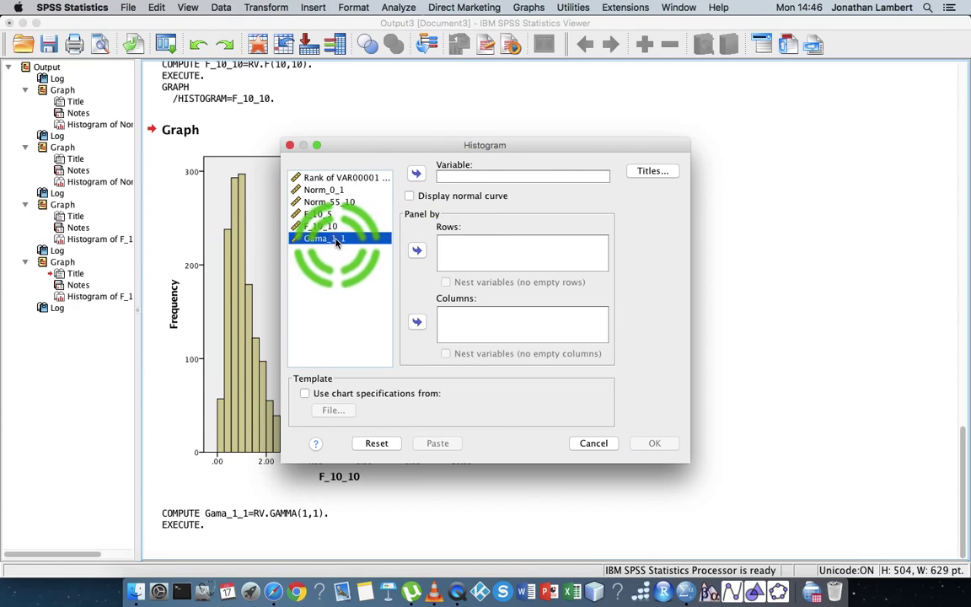
pyautogui.click(416, 173)
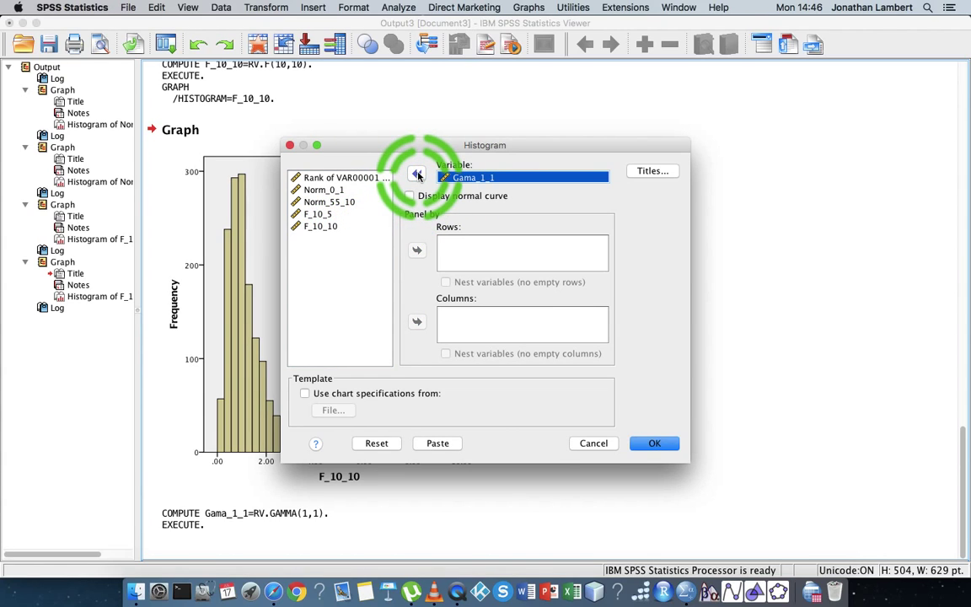
pyautogui.click(651, 444)
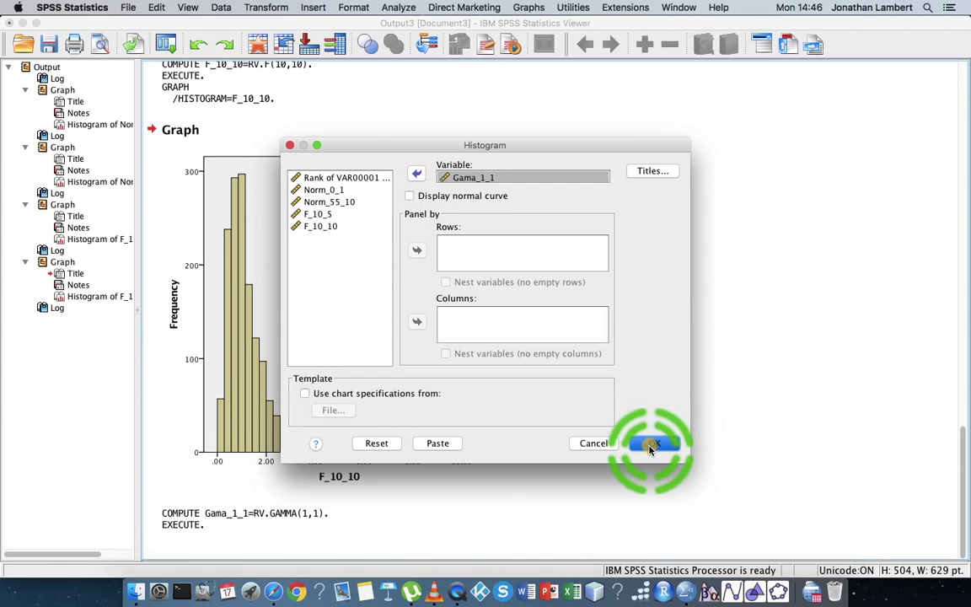
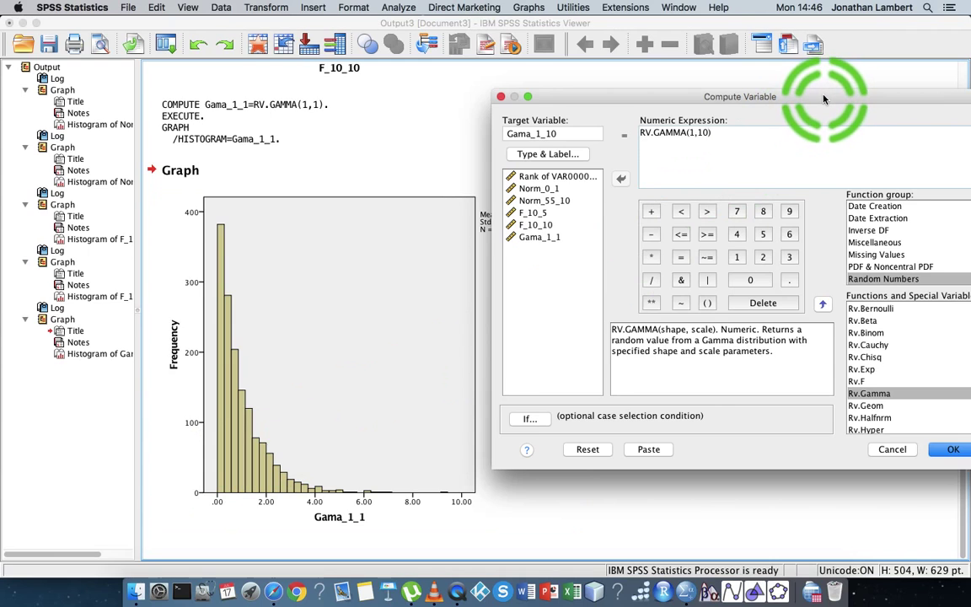
# Run the computation of the target variable Gama_1_10 with the expression RV.GAMMA(1,10)
pyautogui.moveTo(822, 96); pyautogui.dragTo(663, 50)
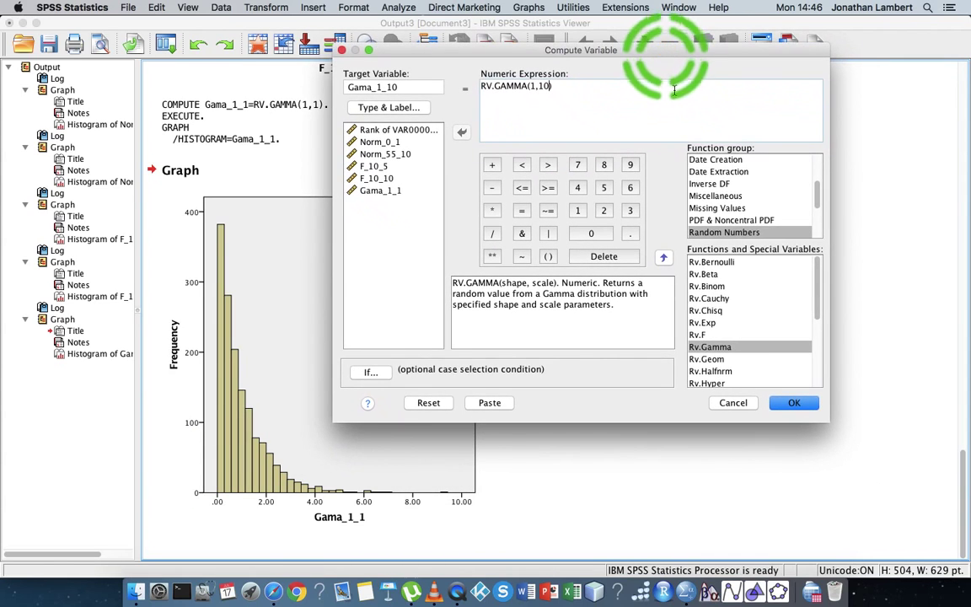
pyautogui.click(793, 403)
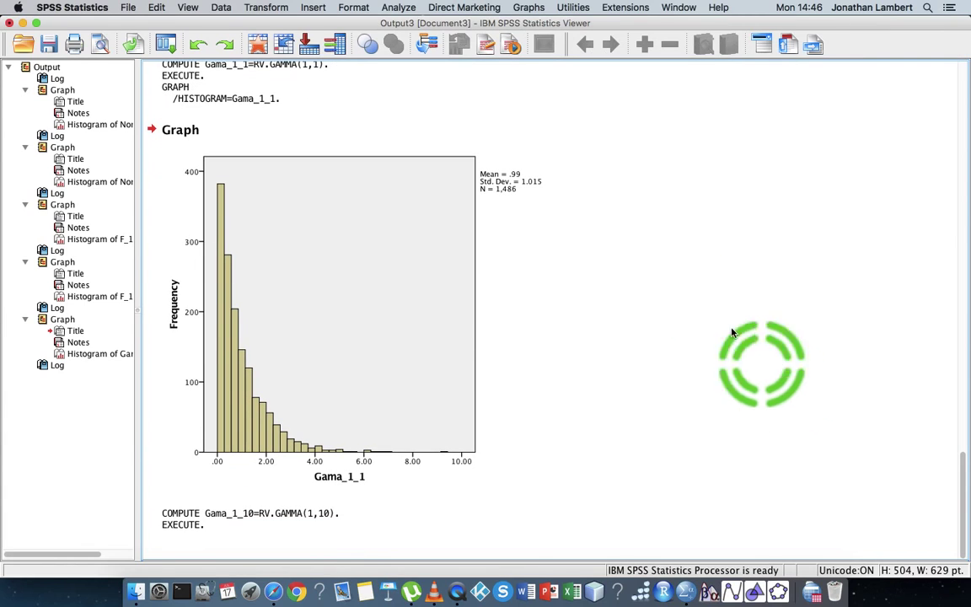
# Plot a histogram of Gama_1_10 in place of Gama_1_1
pyautogui.click(528, 8)
pyautogui.moveTo(590, 105)
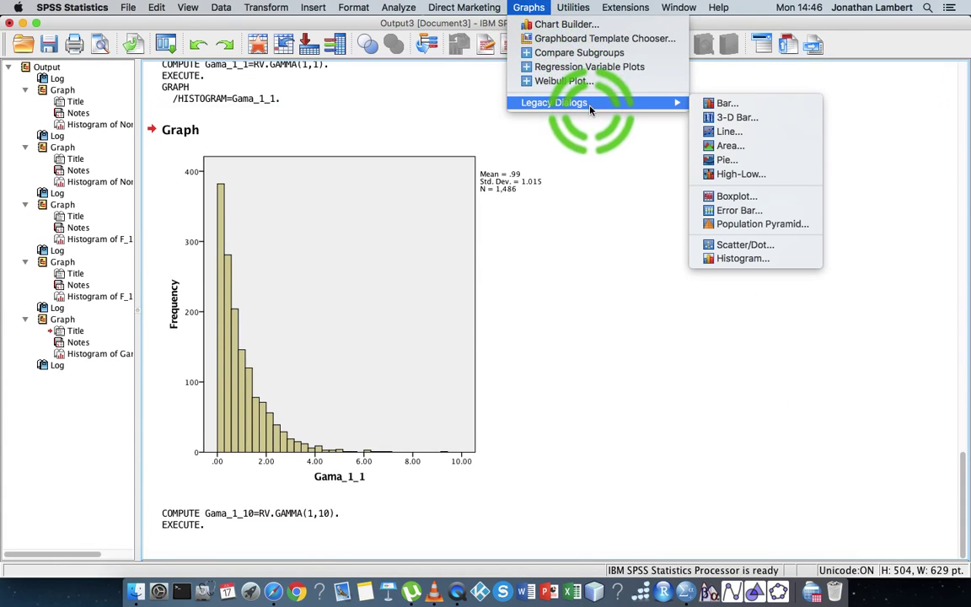
pyautogui.click(742, 260)
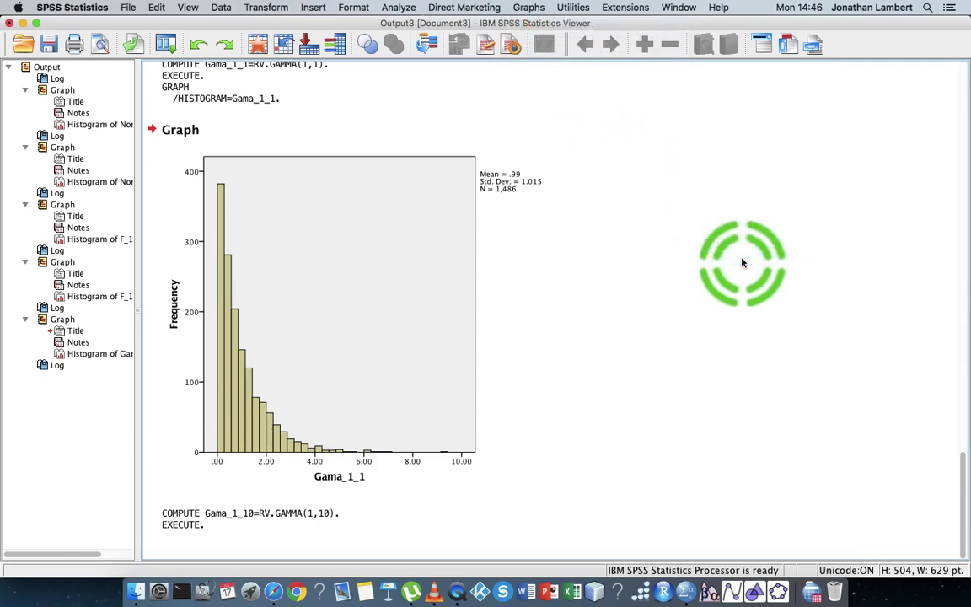
pyautogui.click(497, 178)
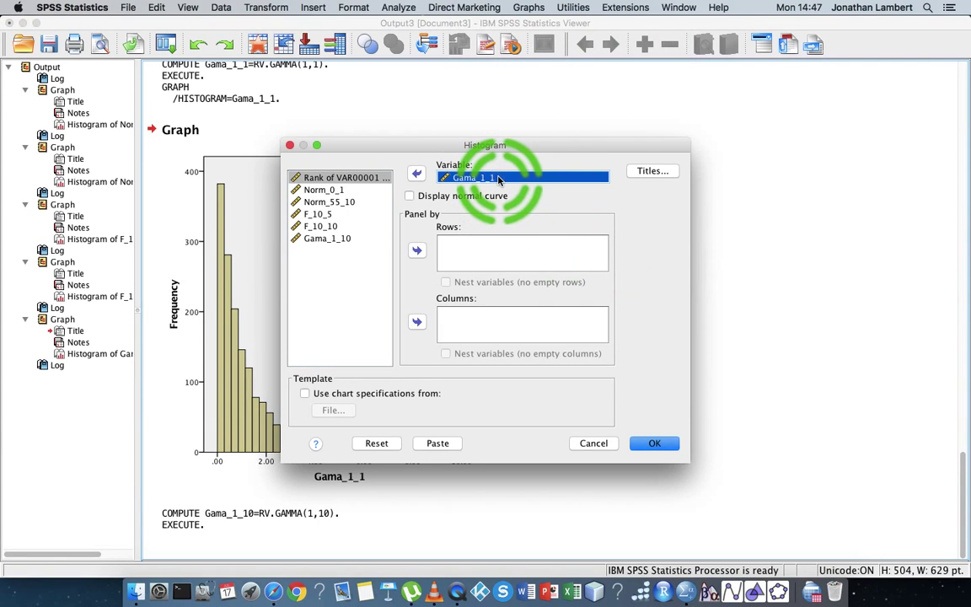
pyautogui.click(415, 173)
pyautogui.click(350, 251)
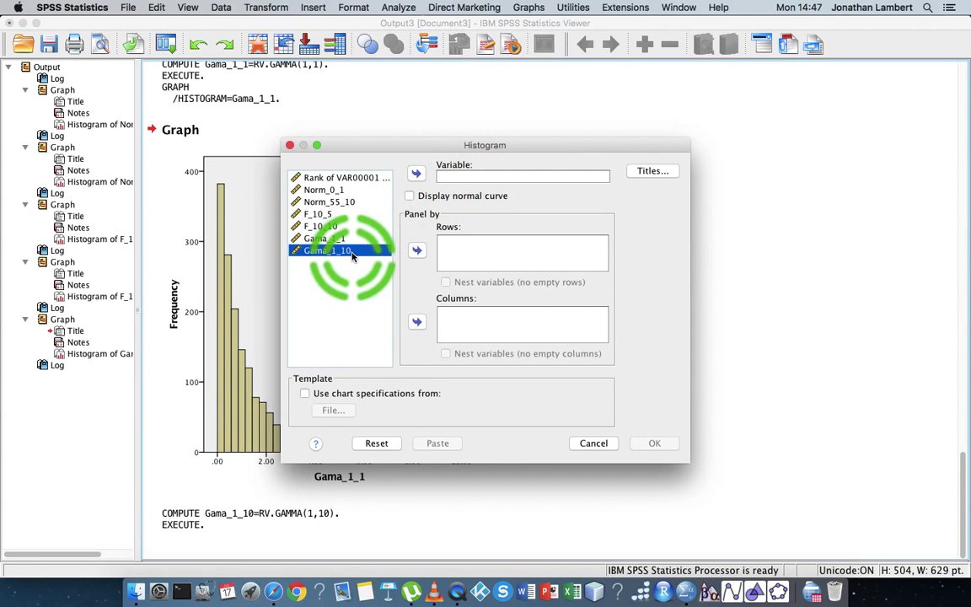
pyautogui.click(415, 173)
pyautogui.click(649, 444)
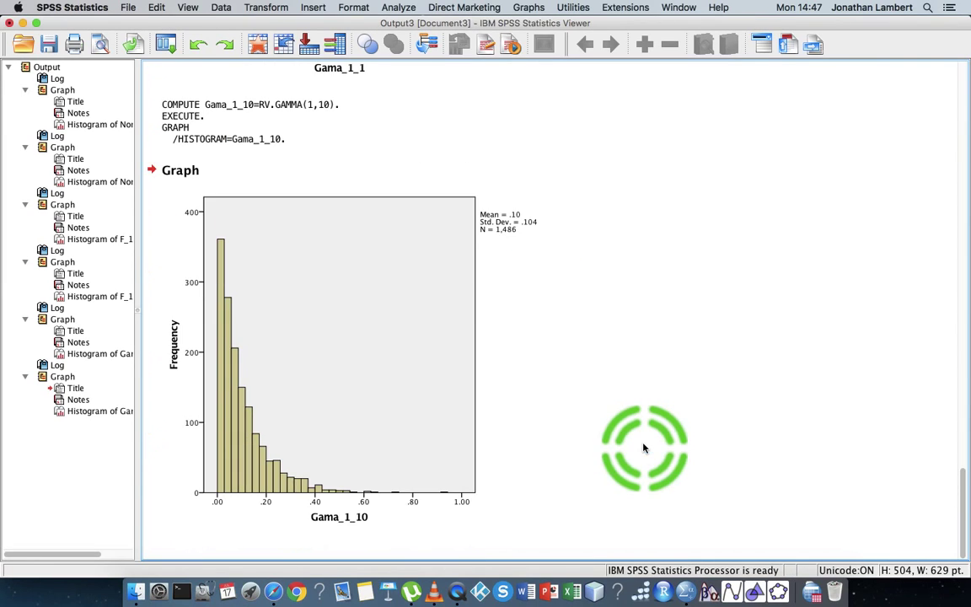
# Set the horizontal axis maximum of the Gama_1_10 histogram to 10 and close the chart editor
pyautogui.click(371, 507)
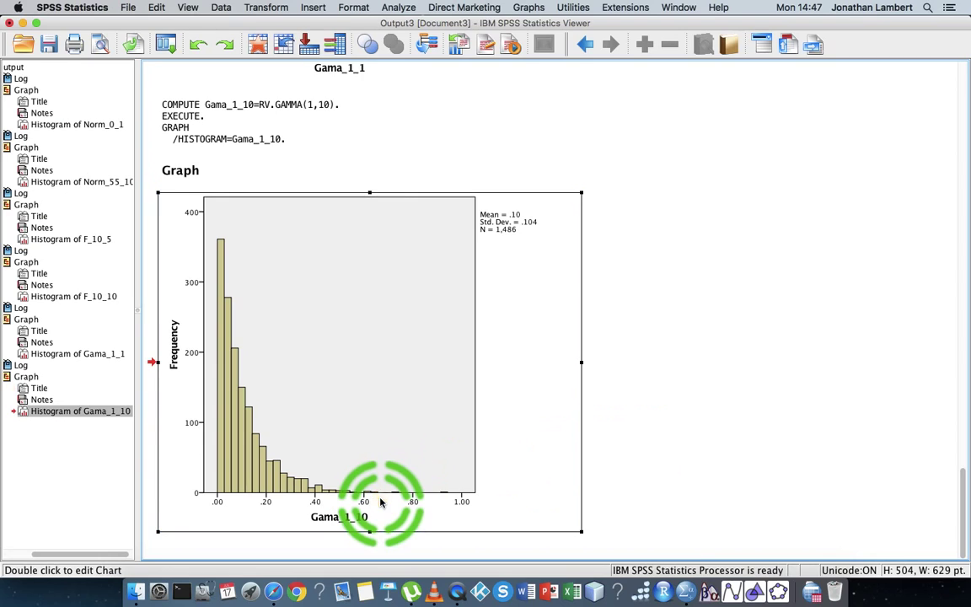
pyautogui.doubleClick(380, 501)
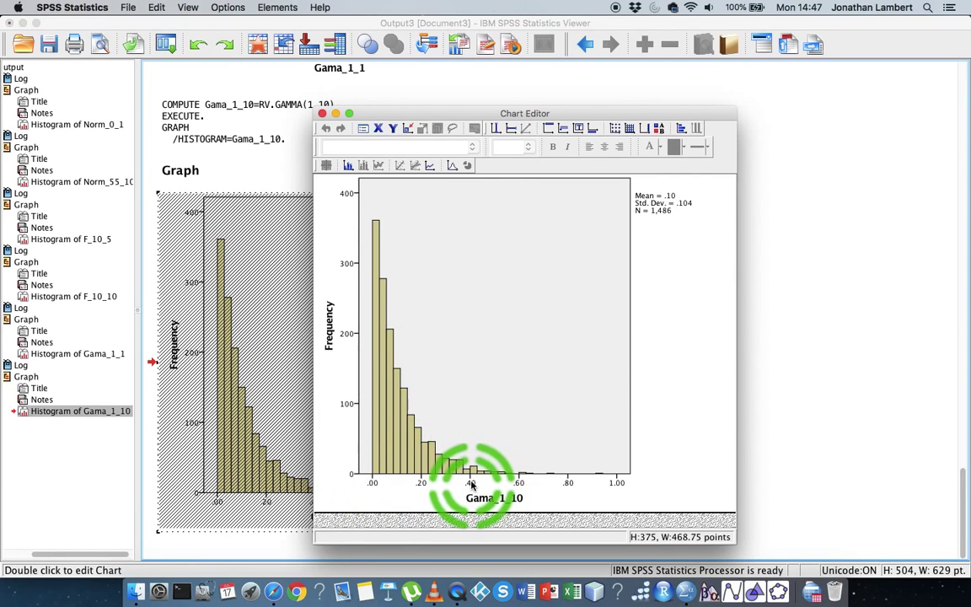
pyautogui.doubleClick(472, 484)
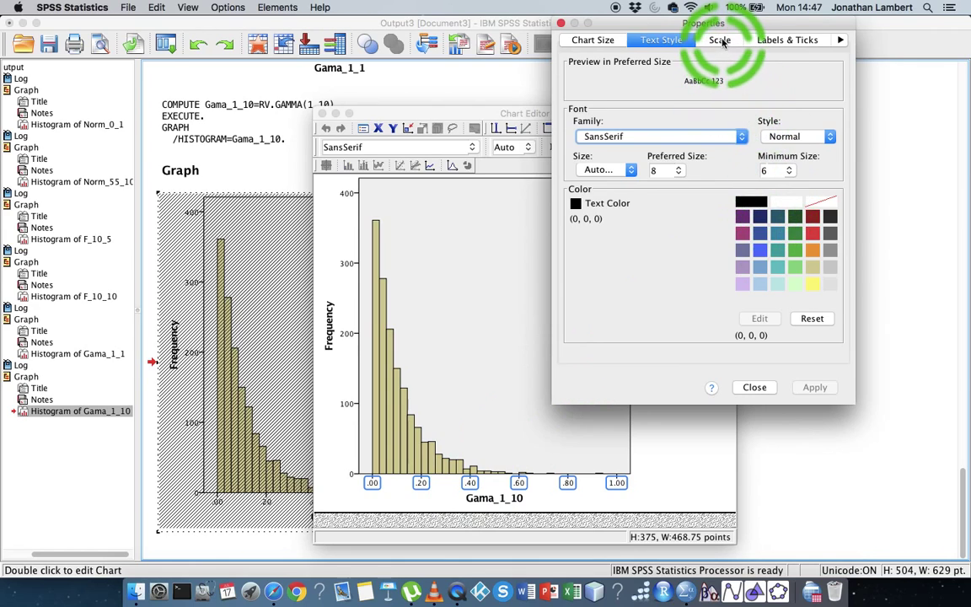
pyautogui.click(721, 41)
pyautogui.click(708, 112)
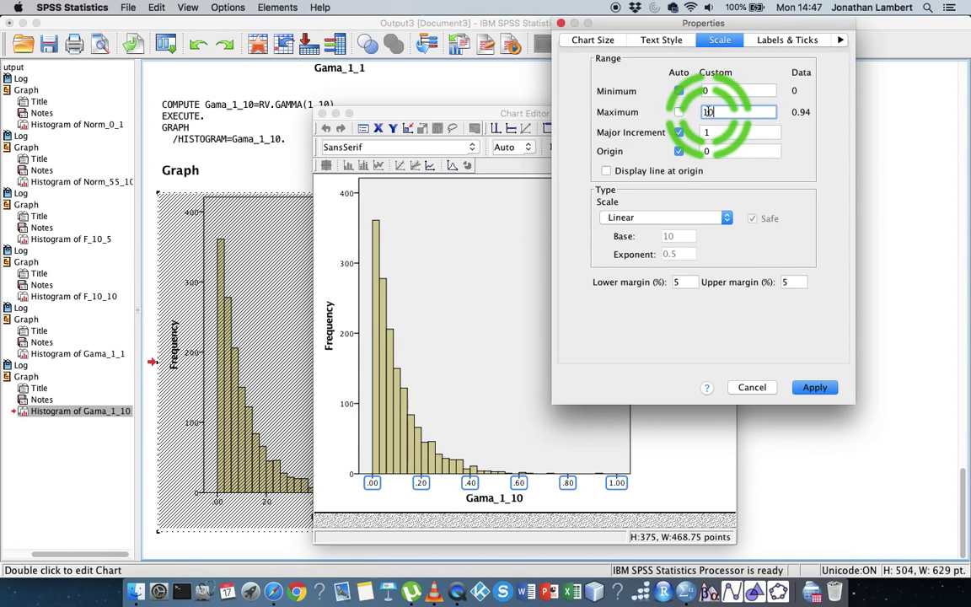
pyautogui.click(811, 388)
pyautogui.click(756, 388)
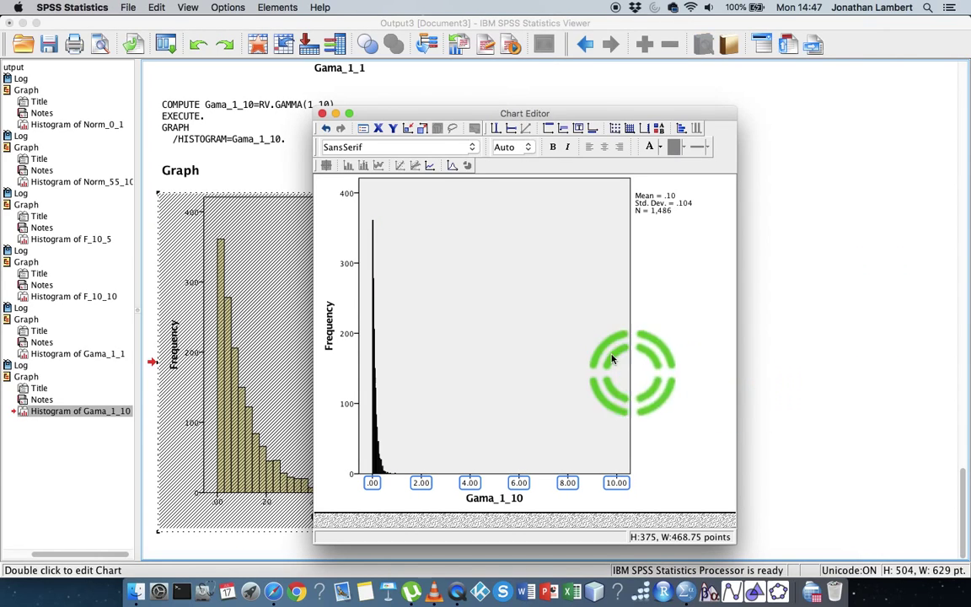
pyautogui.click(322, 114)
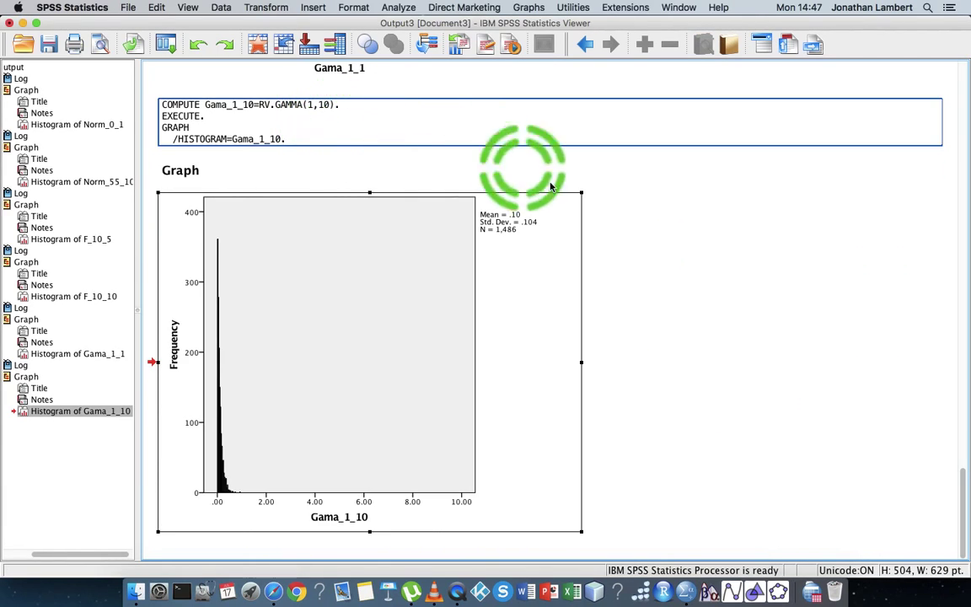
pyautogui.click(699, 306)
# Compare the shape and spread of the Gama_1_1 histogram with the rescaled Gama_1_10 histogram
pyautogui.scroll(10, 699, 306)
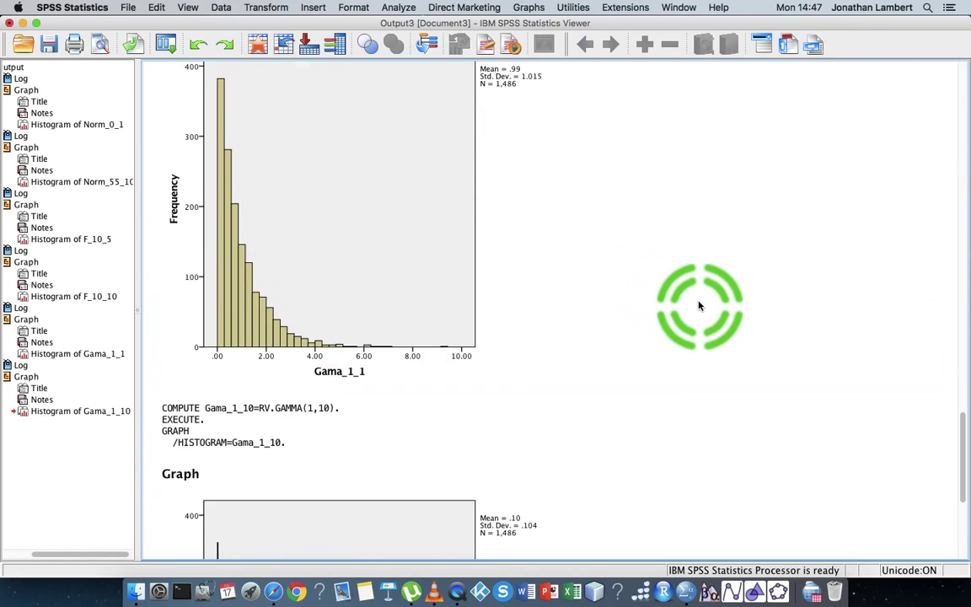
pyautogui.scroll(3, 699, 306)
pyautogui.scroll(2, 698, 306)
pyautogui.click(231, 455)
pyautogui.click(311, 345)
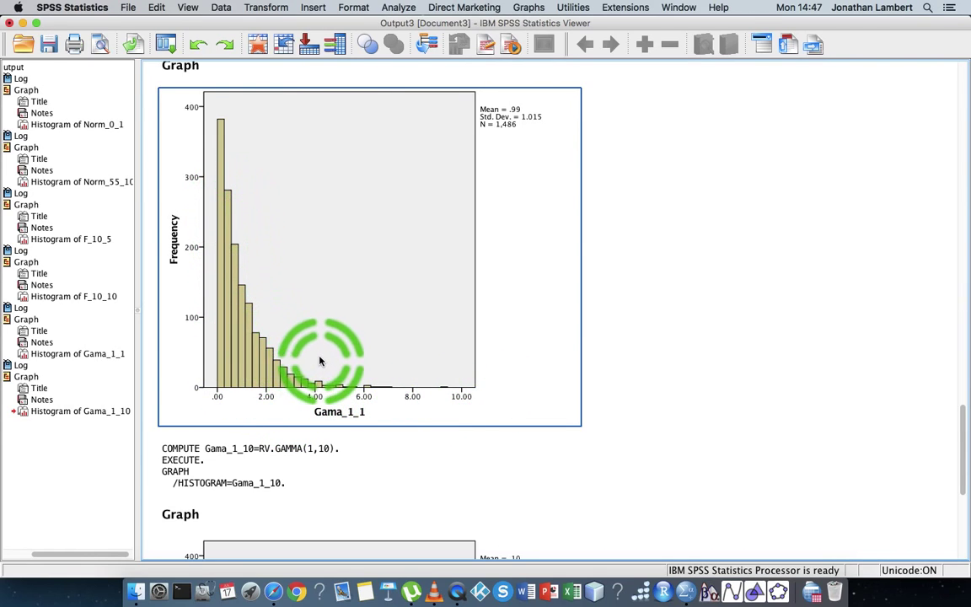
pyautogui.scroll(-10, 319, 393)
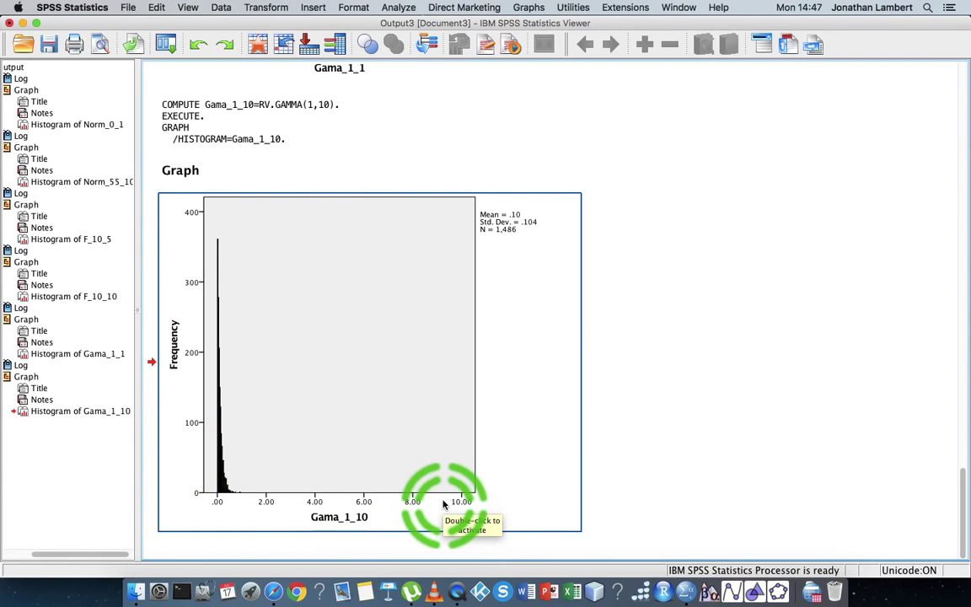
pyautogui.click(636, 403)
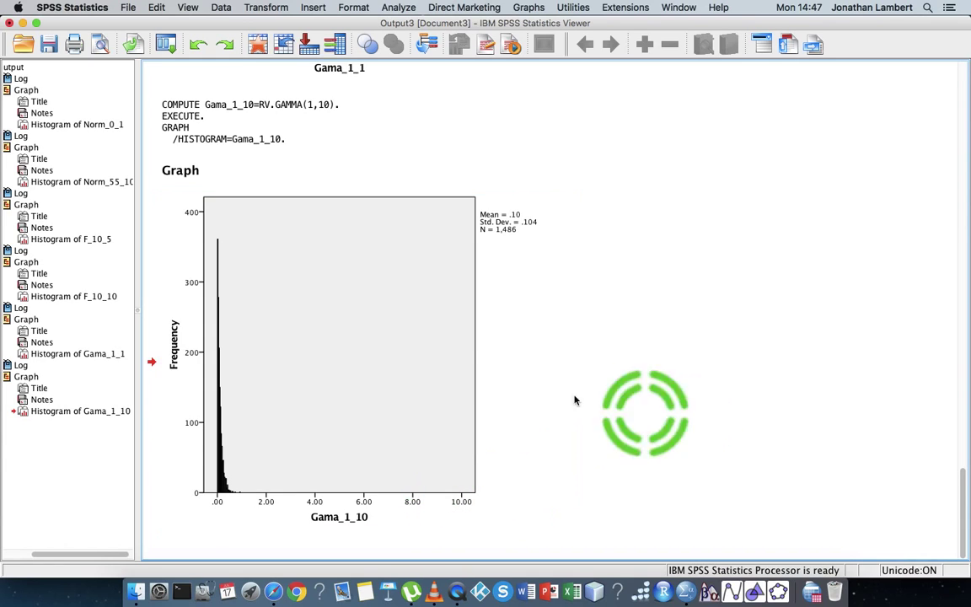
# Reopen the variable computation and review the parameter descriptions of the random number functions from Rv.Cauchy to Rv.Halfnrm
pyautogui.click(268, 7)
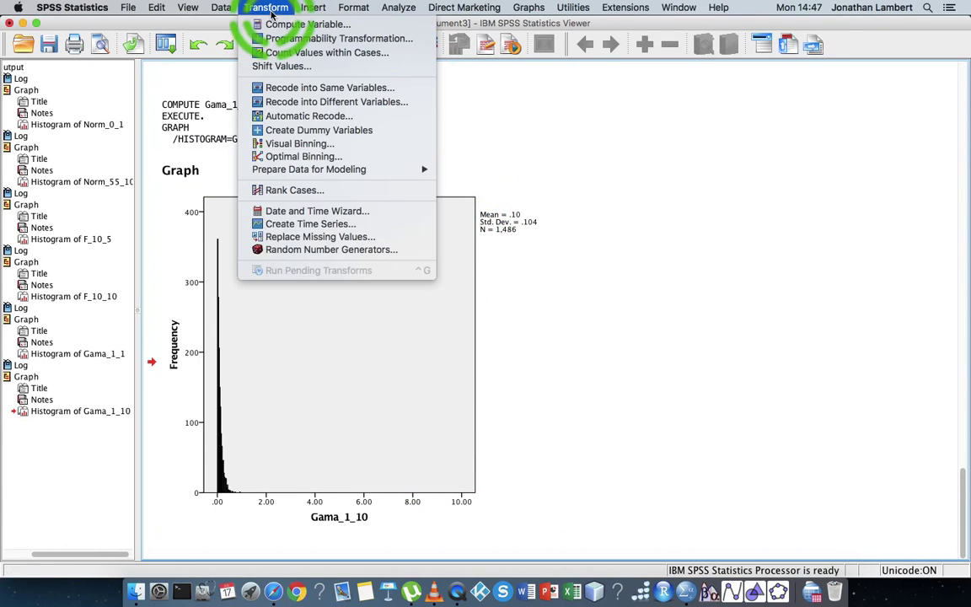
pyautogui.click(307, 24)
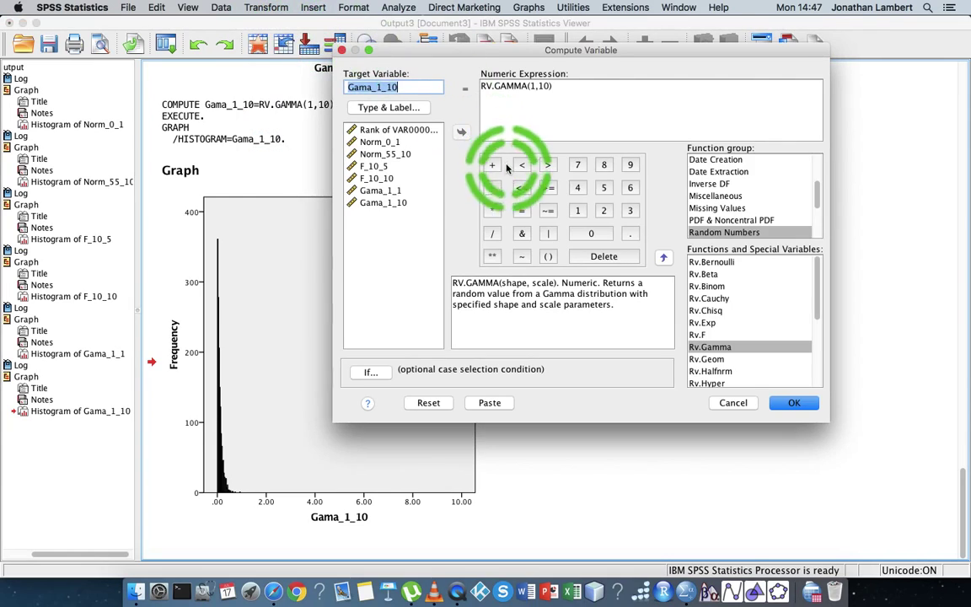
pyautogui.scroll(-5, 752, 316)
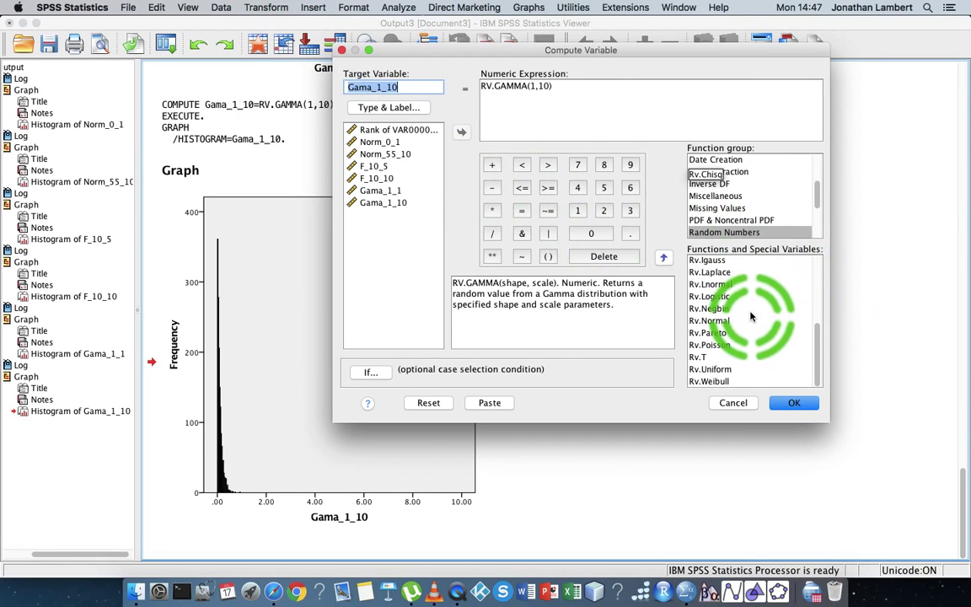
pyautogui.scroll(5, 752, 316)
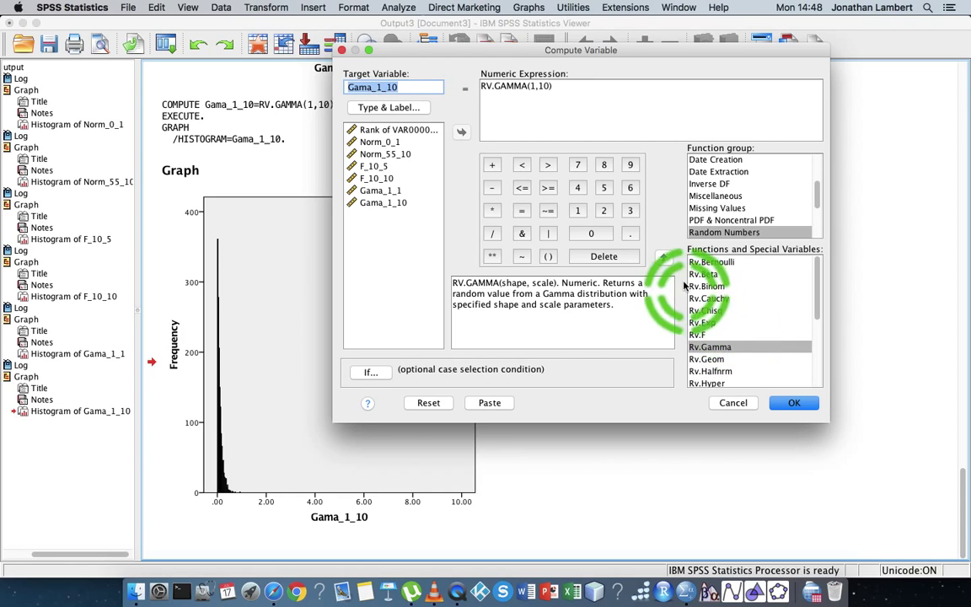
pyautogui.click(716, 299)
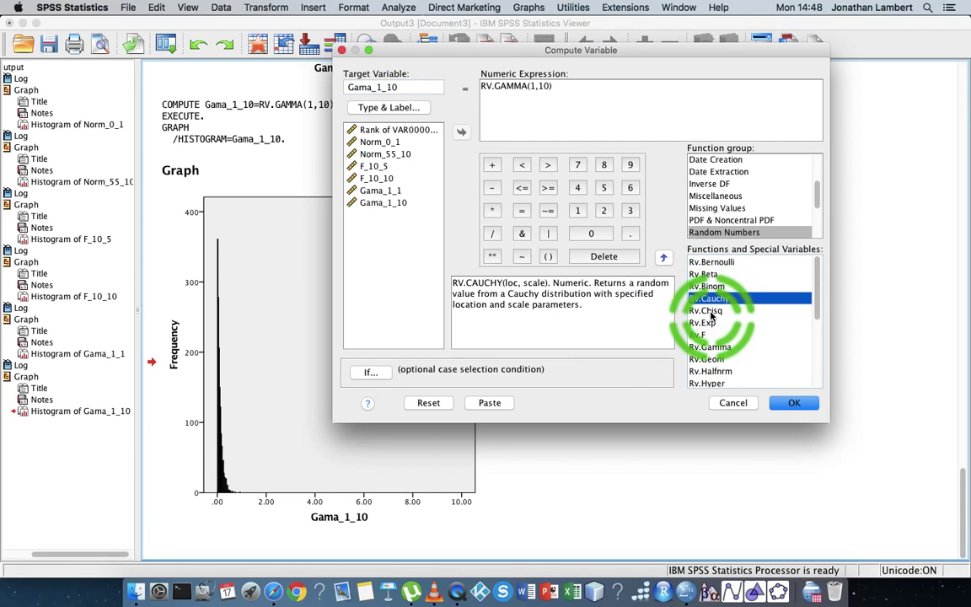
pyautogui.click(708, 311)
pyautogui.click(703, 324)
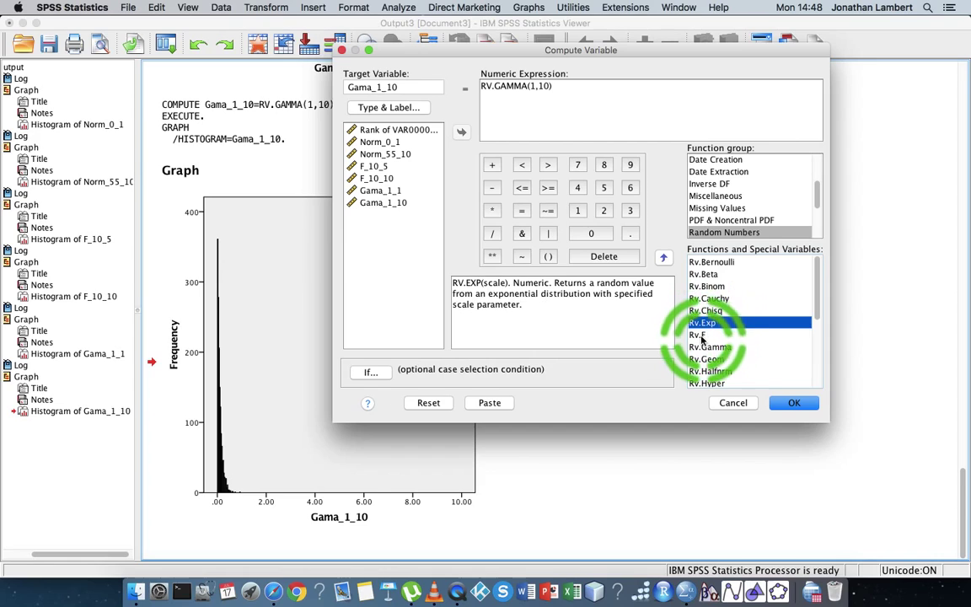
pyautogui.click(705, 334)
pyautogui.click(719, 348)
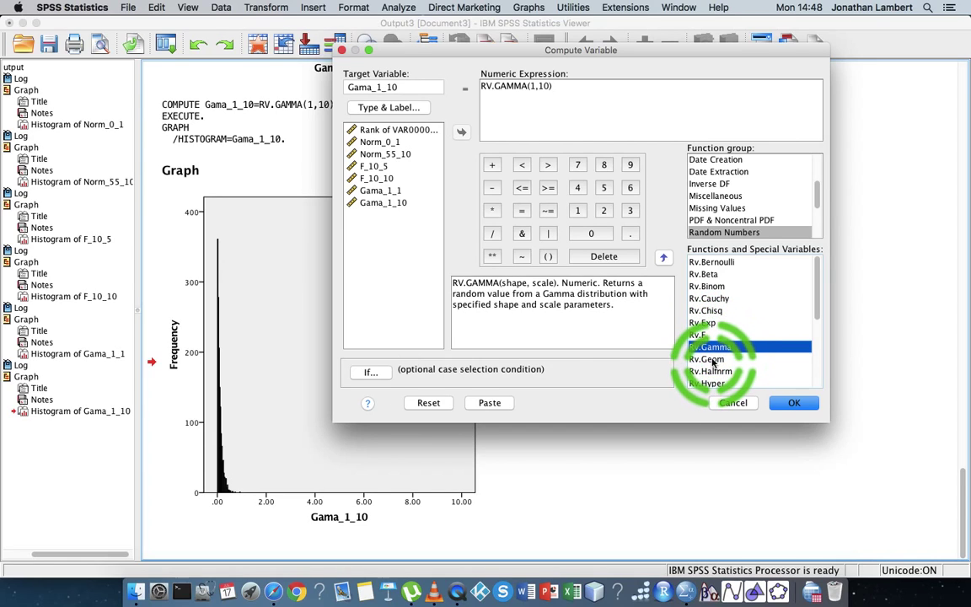
pyautogui.click(718, 360)
pyautogui.click(723, 373)
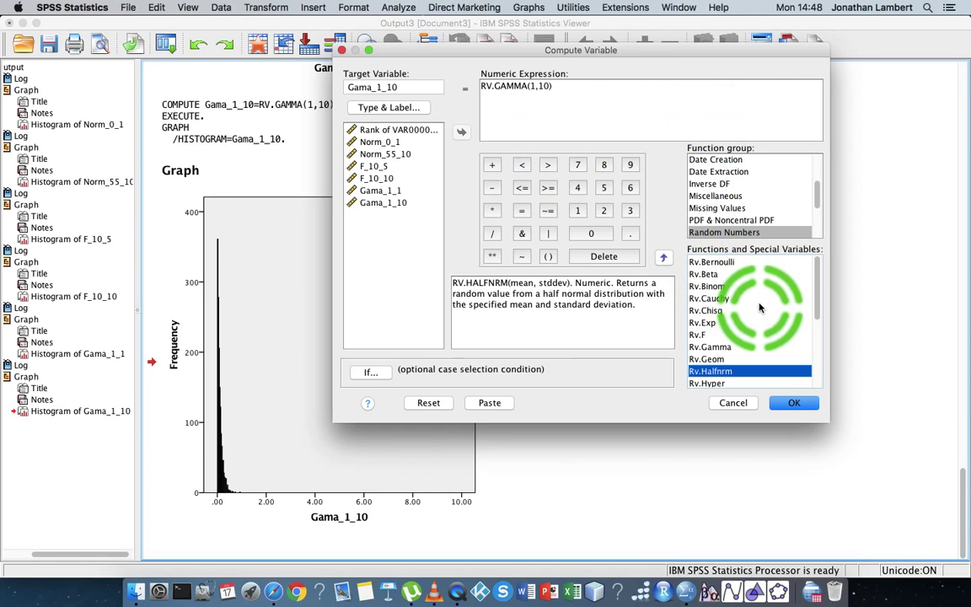
# Look through the remaining random number functions, including Rv.Lnormal, Rv.Logistic, Rv.Normal, Rv.Uniform and Rv.Weibull
pyautogui.scroll(-4, 754, 303)
pyautogui.click(712, 369)
pyautogui.click(722, 381)
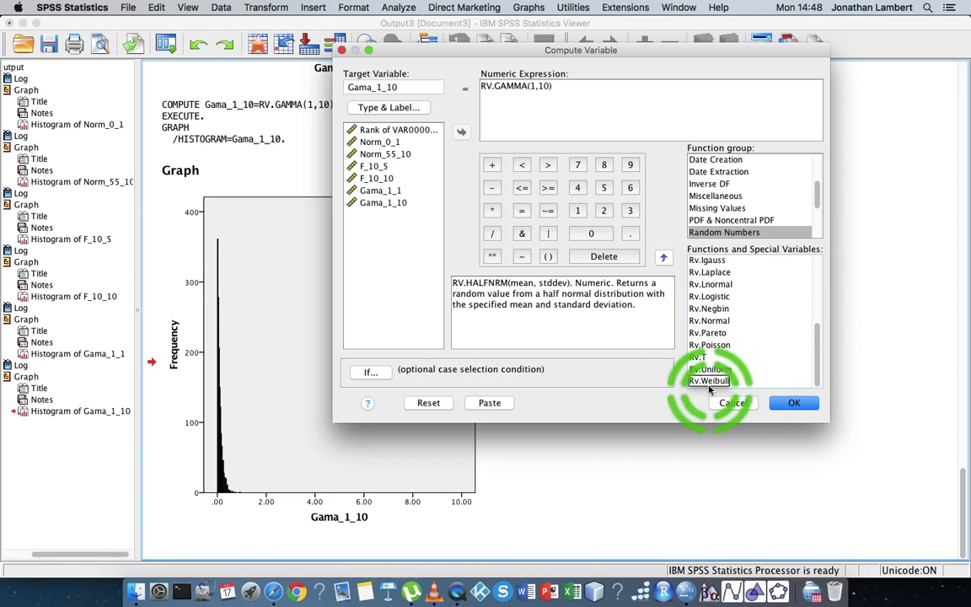
pyautogui.click(722, 285)
pyautogui.click(745, 296)
pyautogui.click(747, 320)
pyautogui.scroll(3, 756, 320)
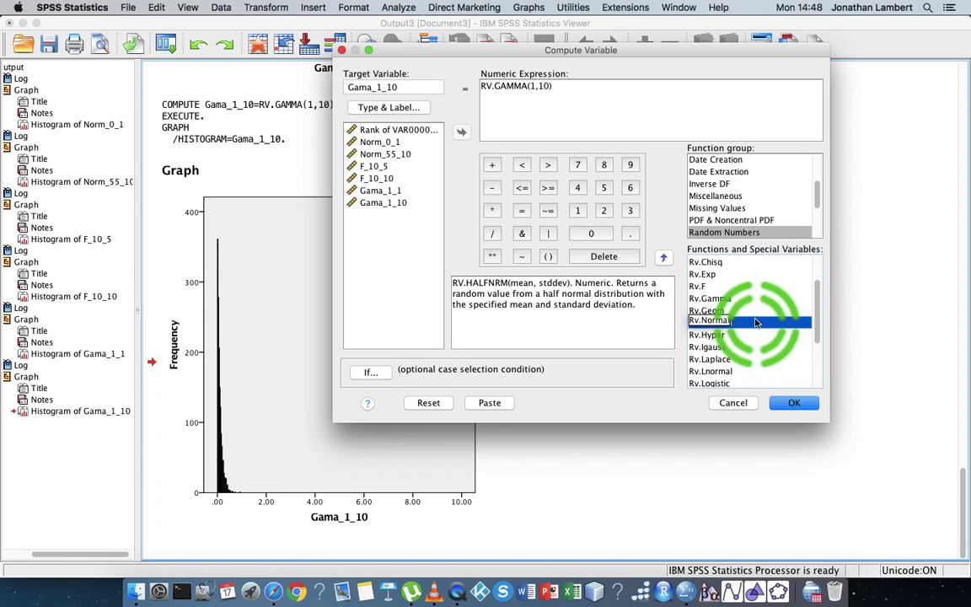
pyautogui.rightClick(458, 594)
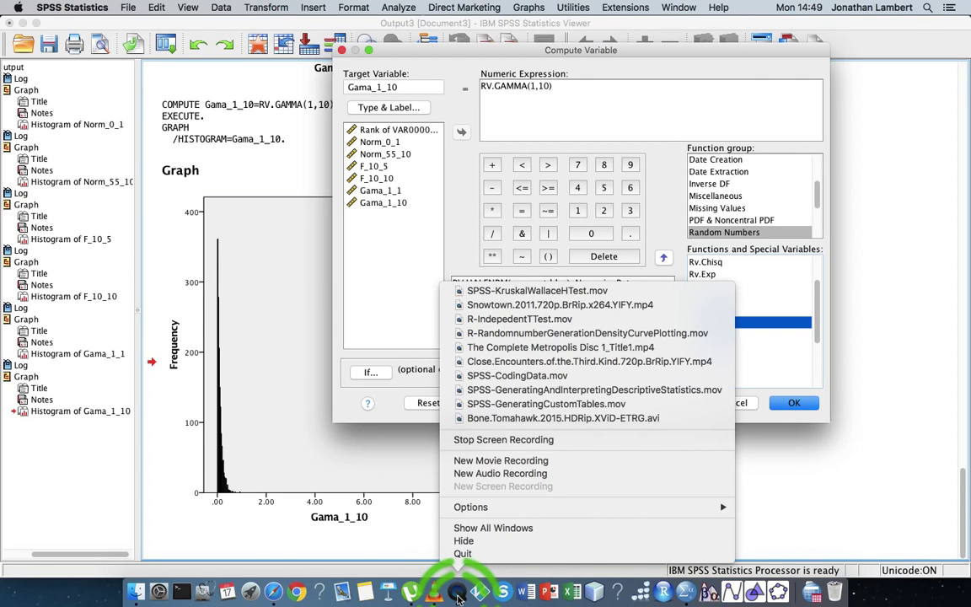
pyautogui.click(544, 440)
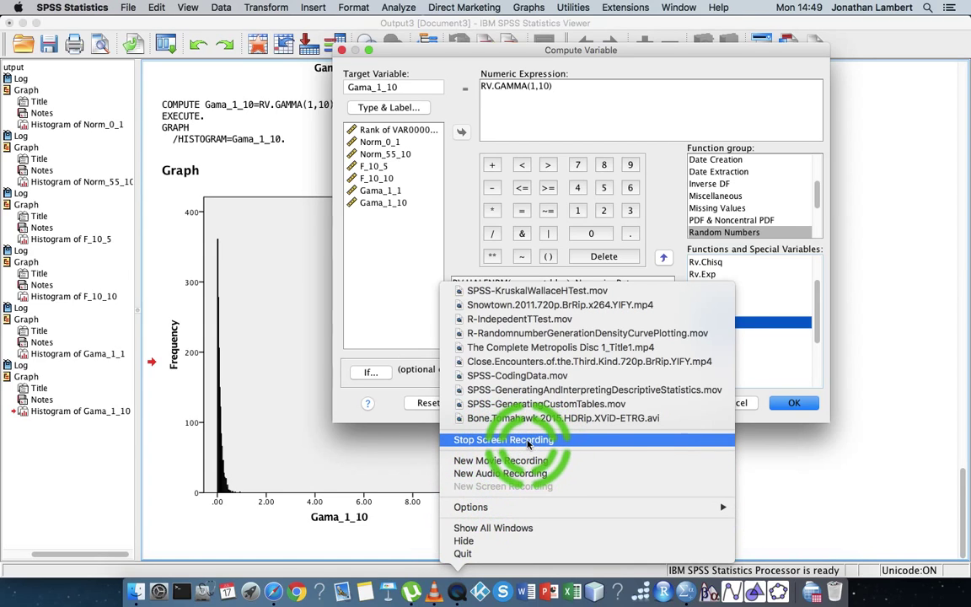